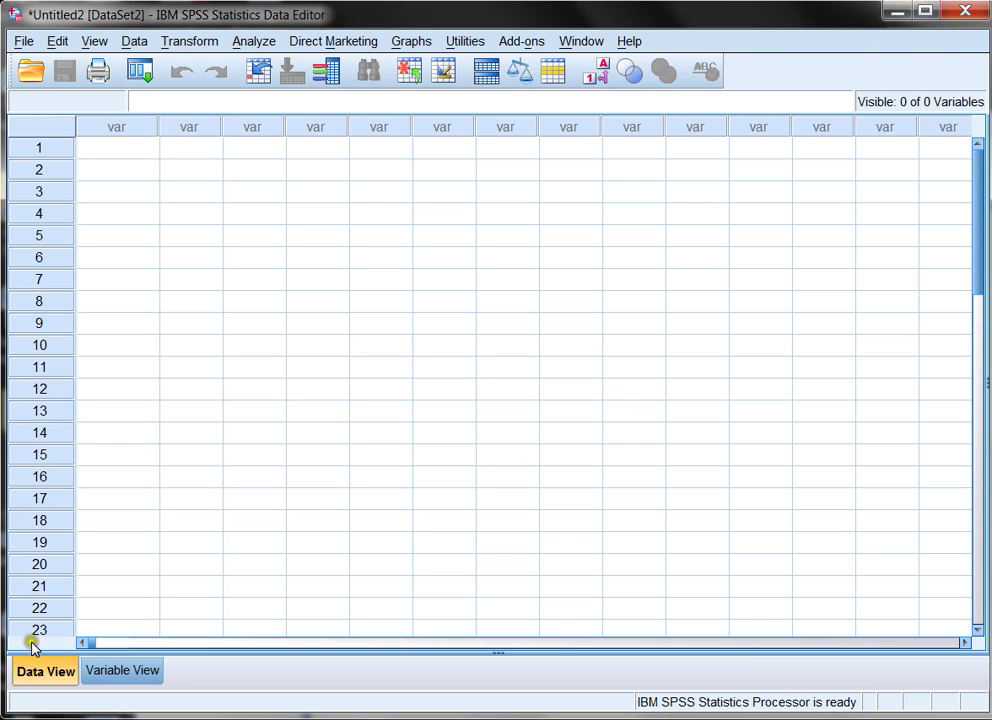
Switch to Variable View, create a new Untitled3 dataset, then close it to return to Untitled2
click(120, 685)
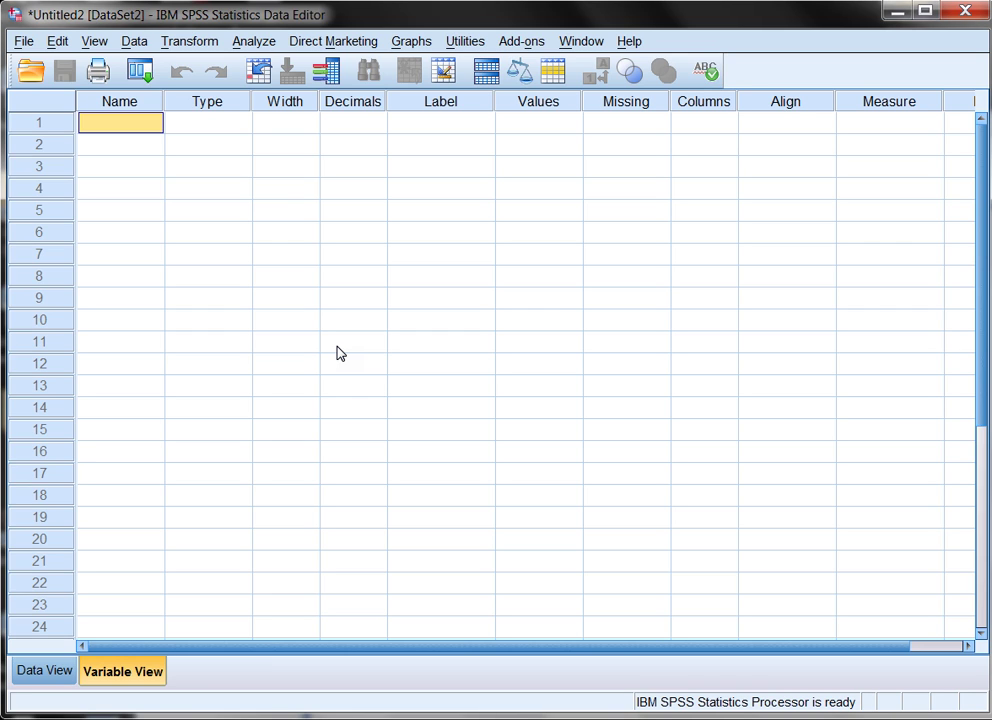
click(23, 43)
mouse_move(27, 70)
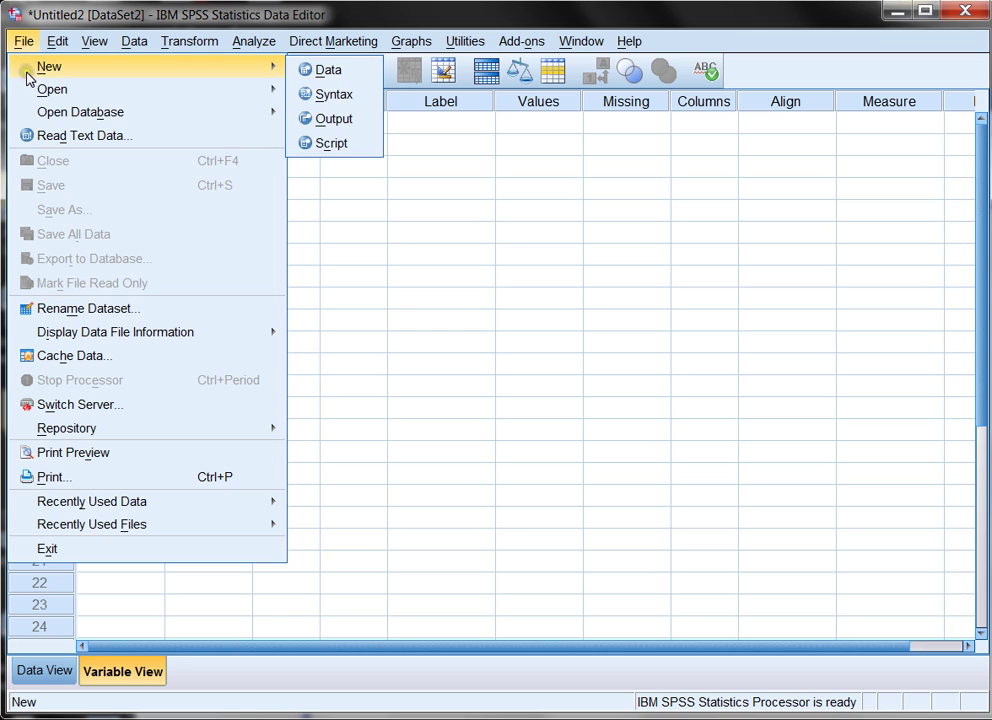
click(330, 72)
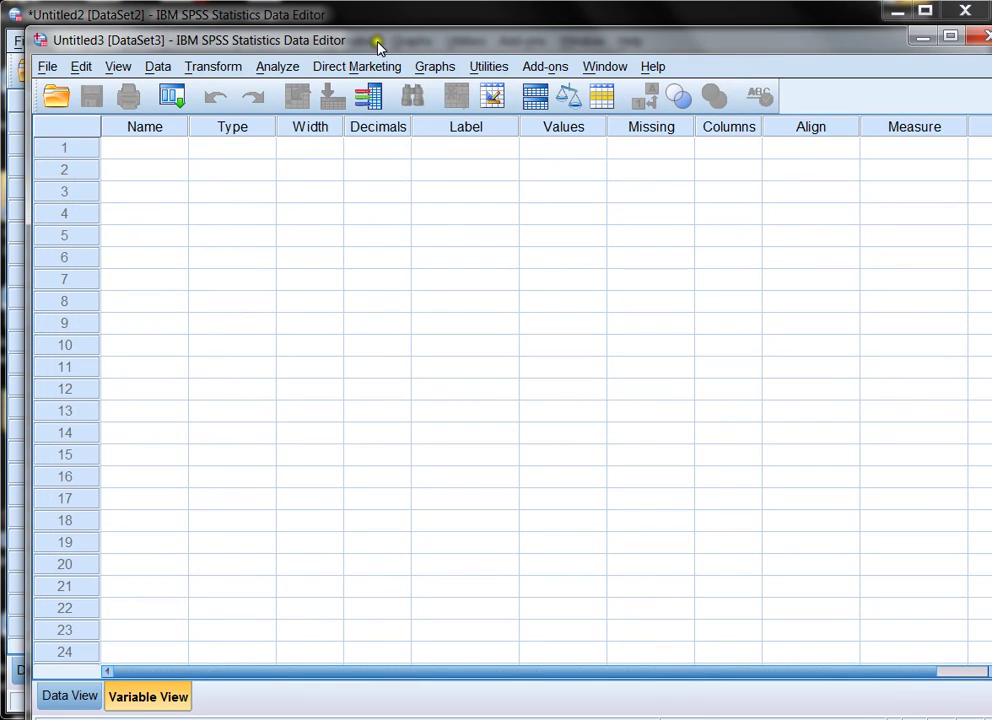
mouse_move(376, 44)
mouse_down()
mouse_move(399, 40)
mouse_move(383, 22)
mouse_move(385, 30)
mouse_up()
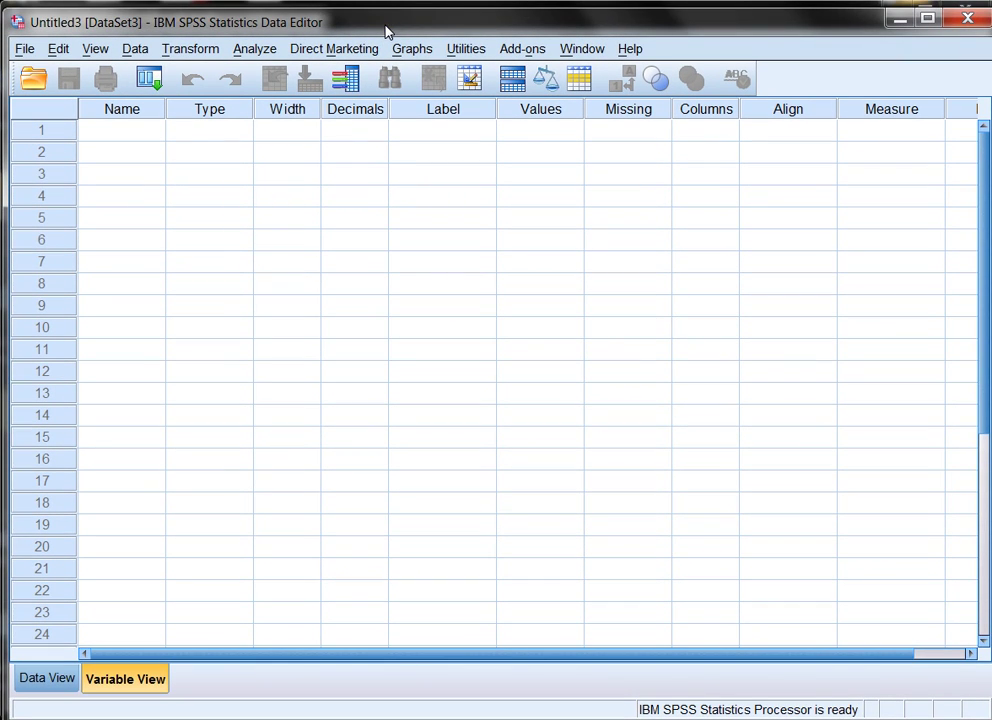
click(976, 19)
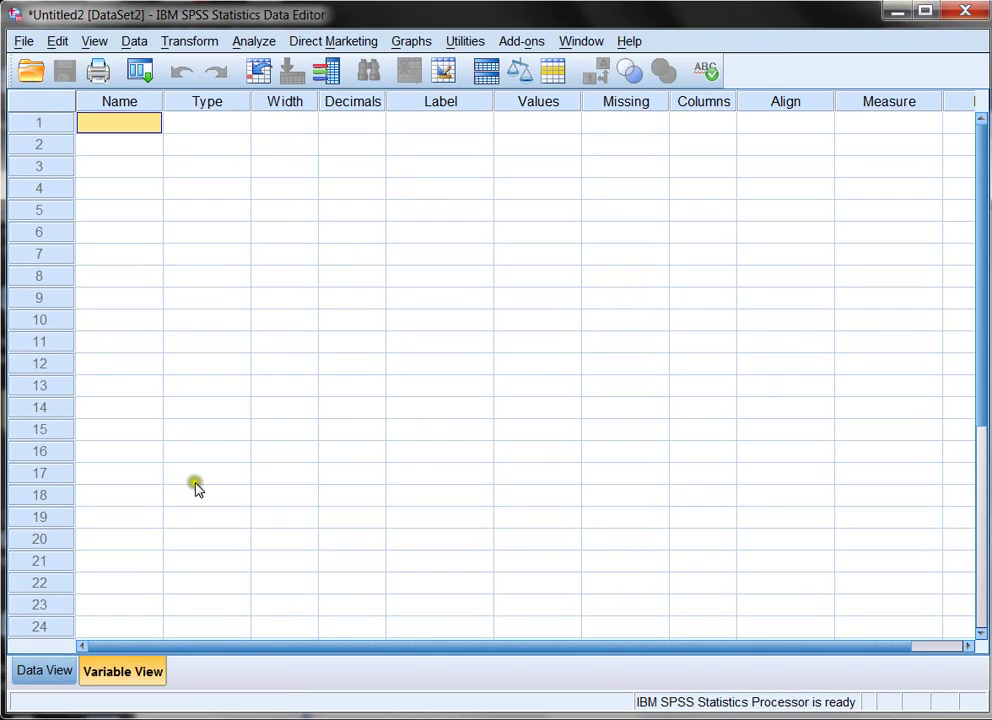
Name the first variable Religion, keeping the default Numeric type, width 8, 2 decimals
click(114, 123)
text(Religion)
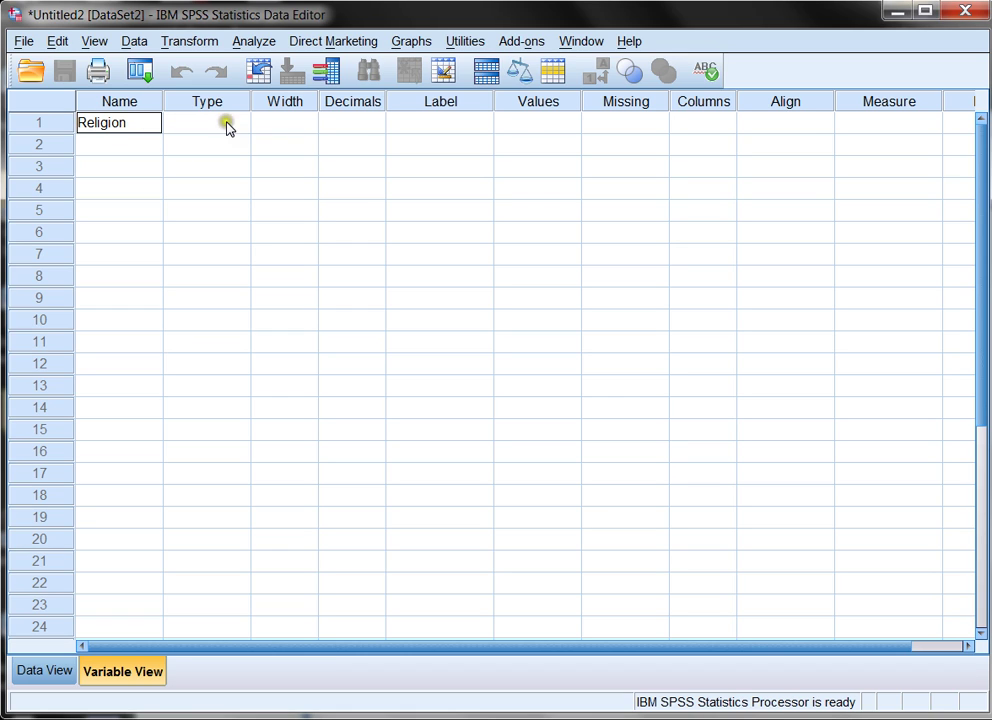
click(228, 127)
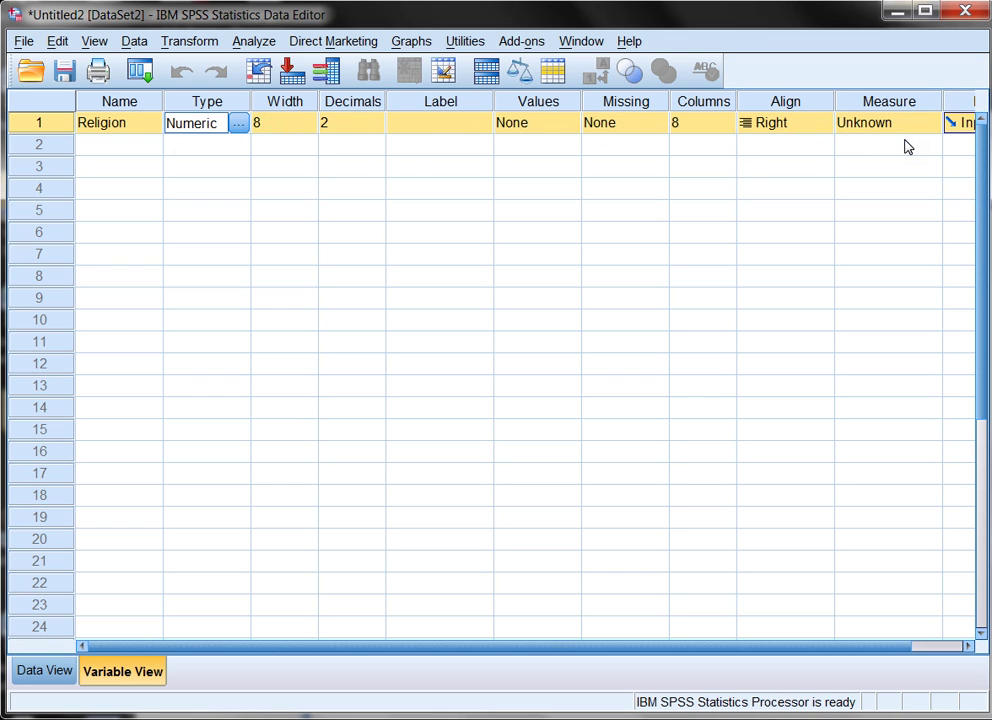
Set Religion's decimal places to 0 in the Variable Type dialog
click(236, 124)
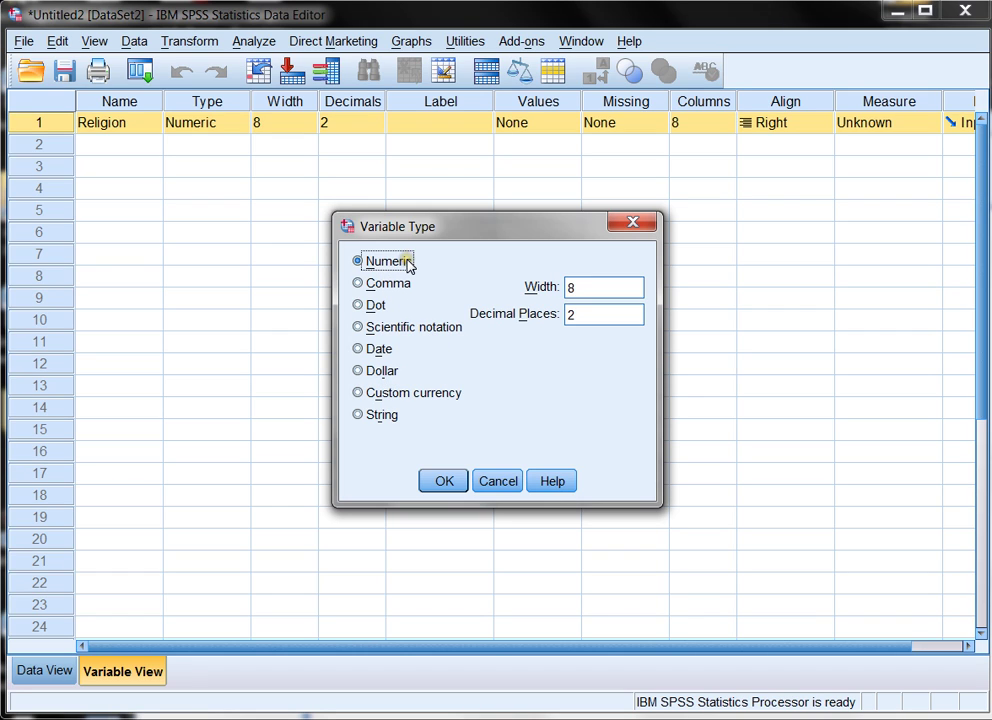
double_click(562, 313)
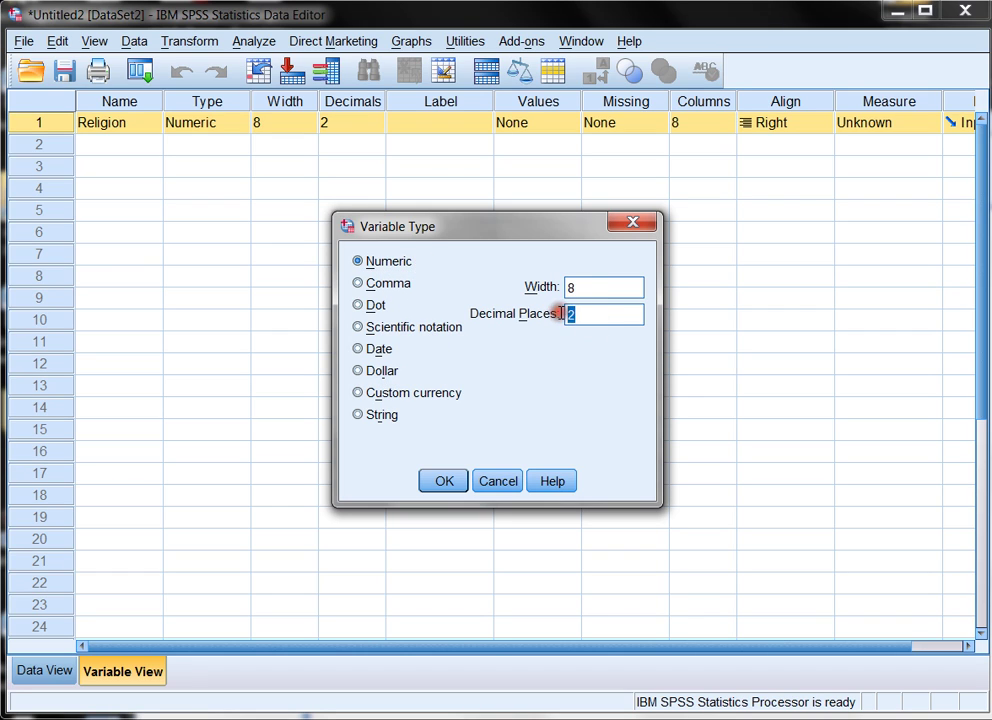
text(0)
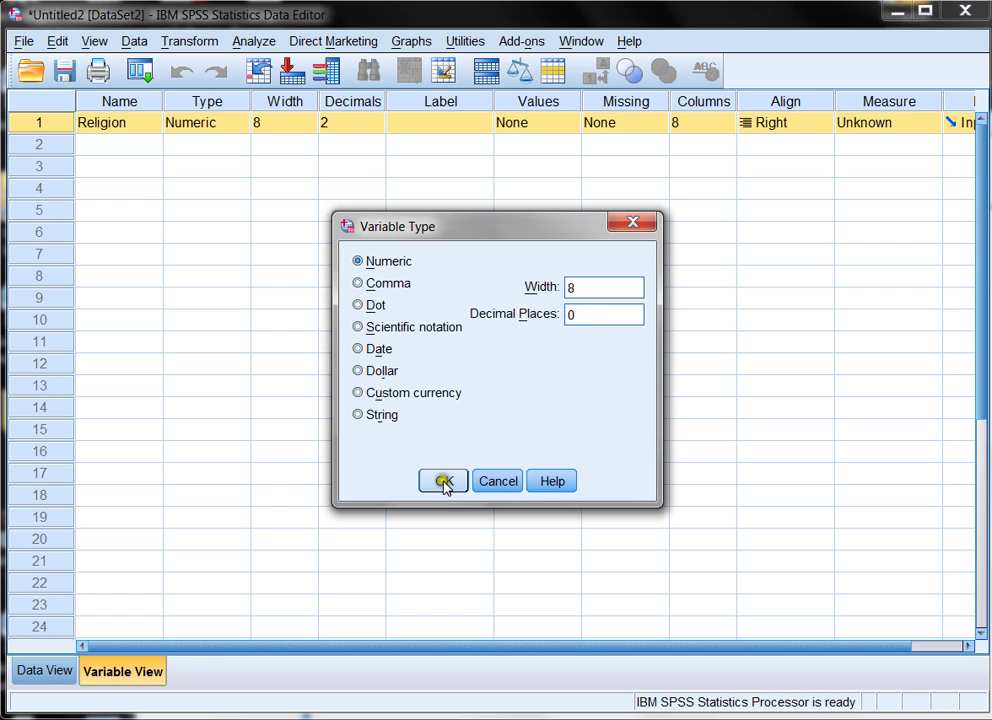
click(445, 483)
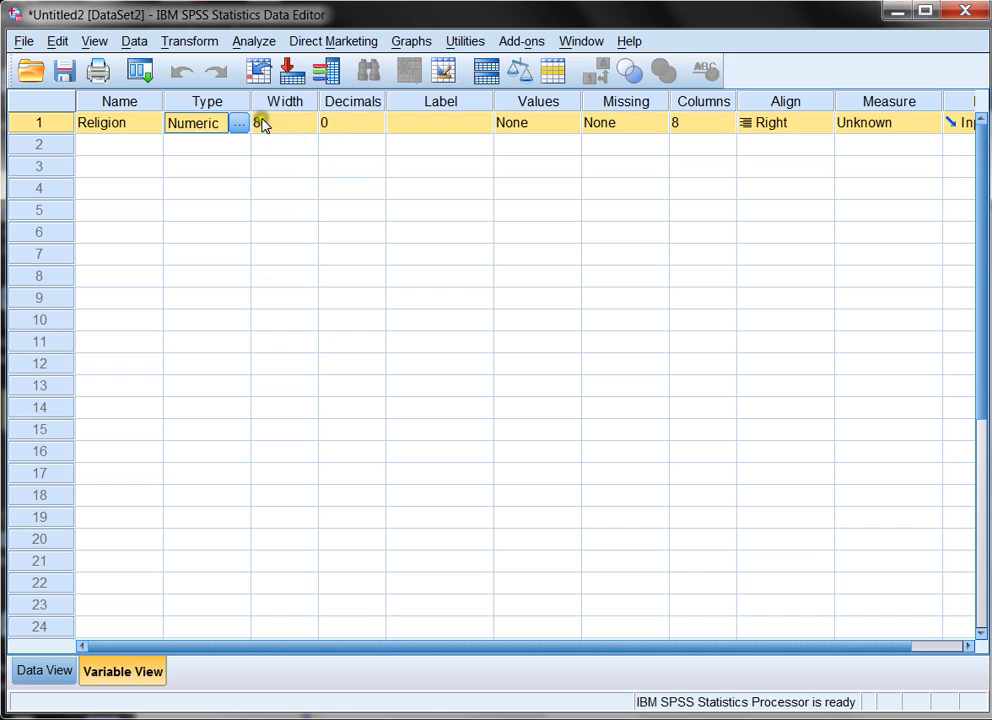
Enter the label Religion in the first variable's Label cell
click(426, 131)
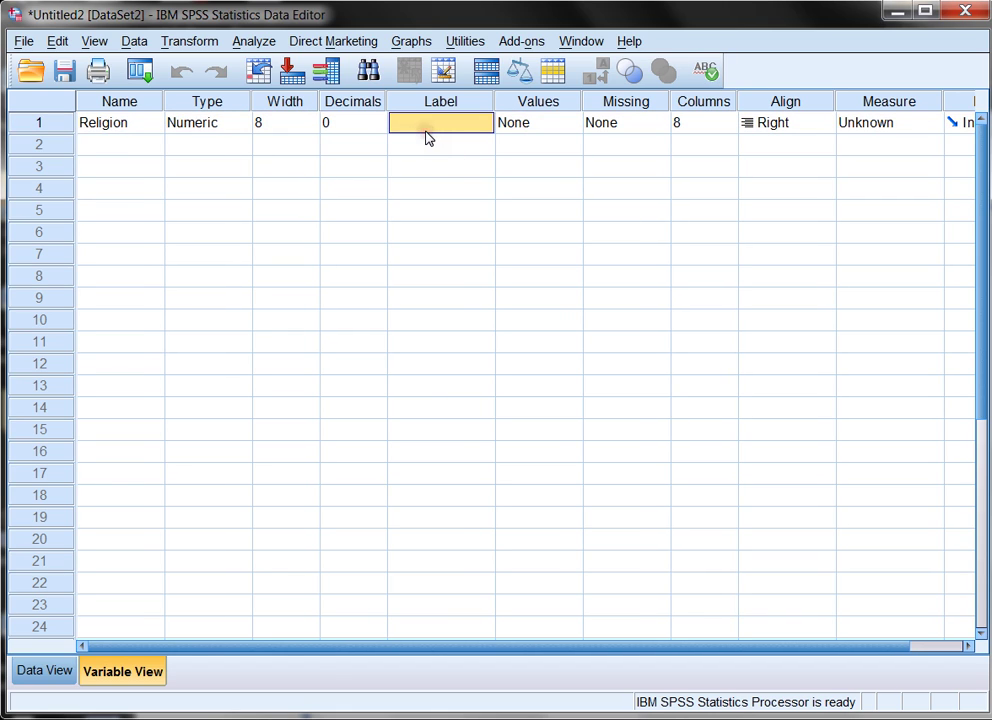
text(Re)
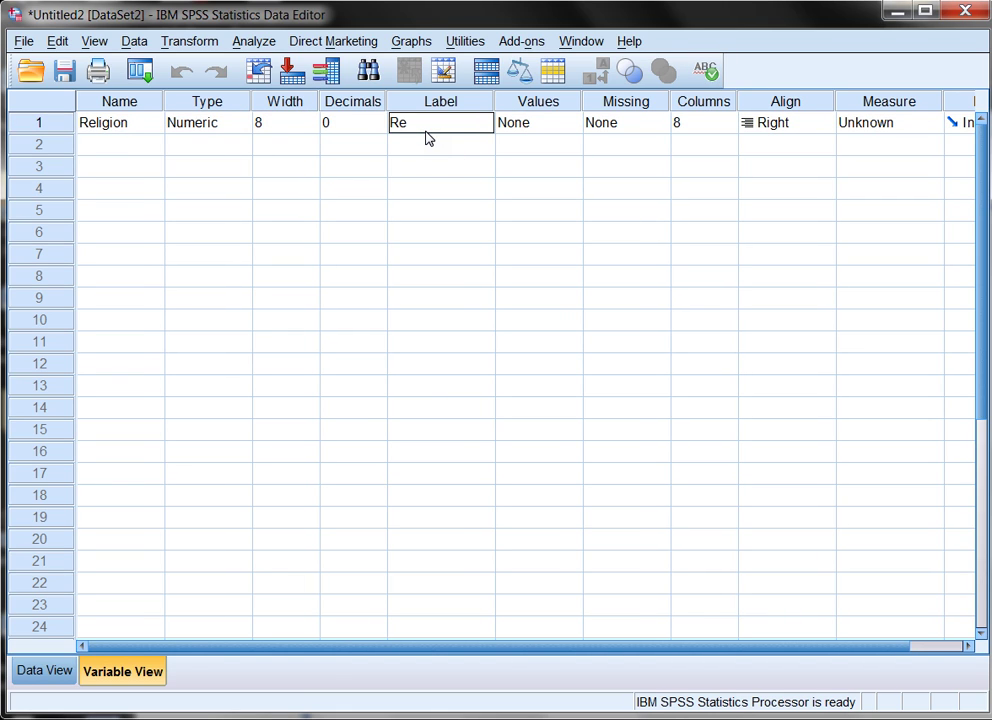
text(ligion)
Add the value label 1 = Christian to Religion and confirm it
click(573, 131)
click(570, 124)
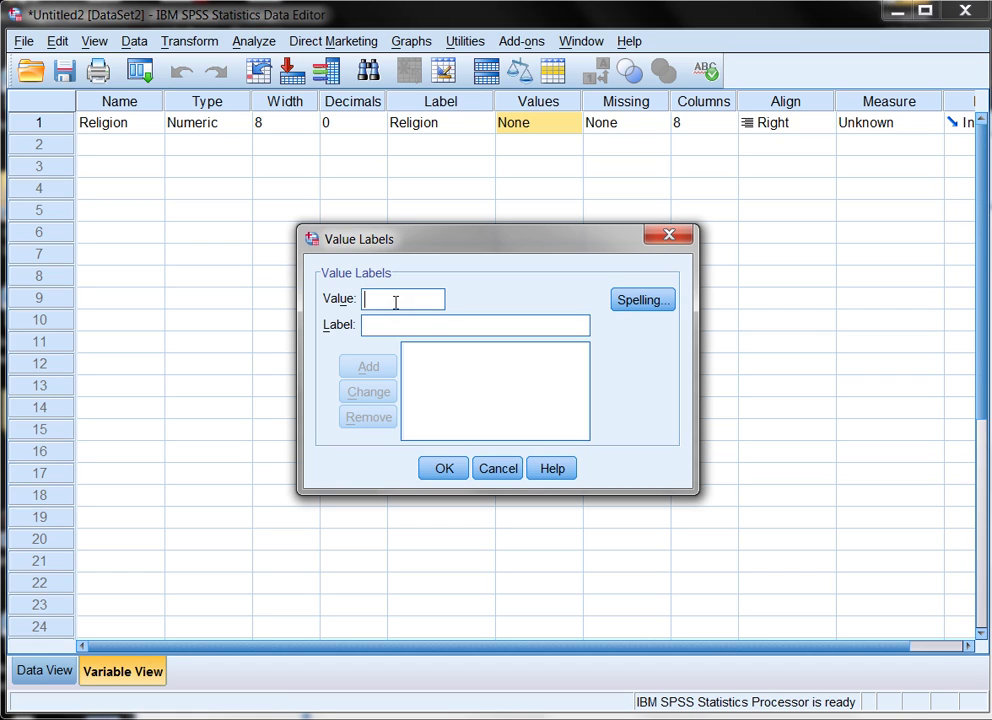
text(1)
click(412, 322)
text(Christian)
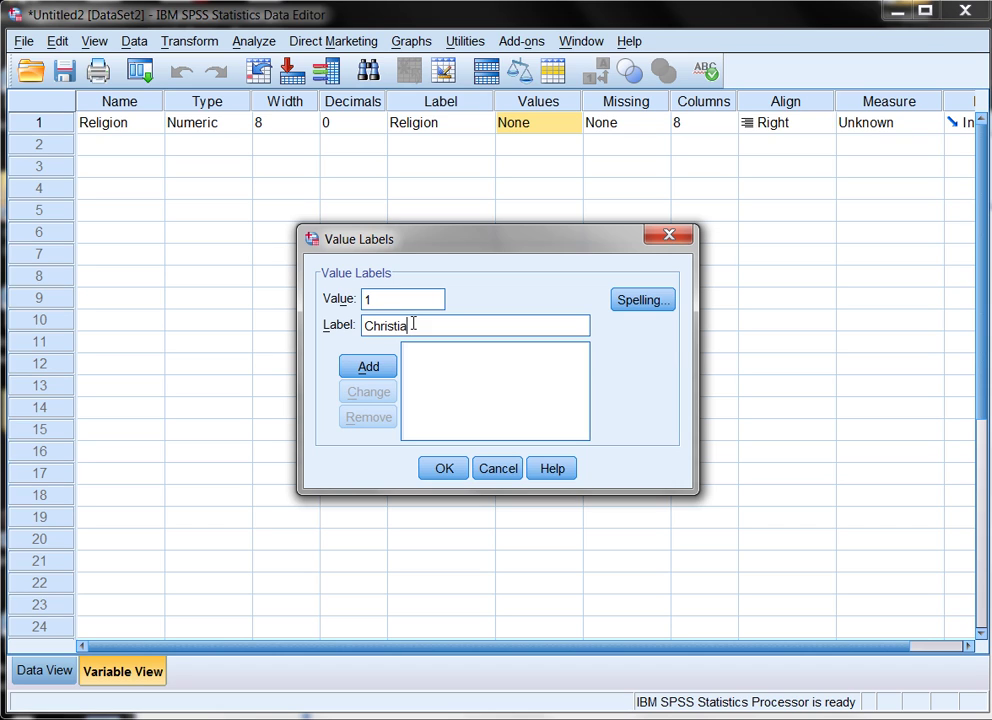
click(366, 367)
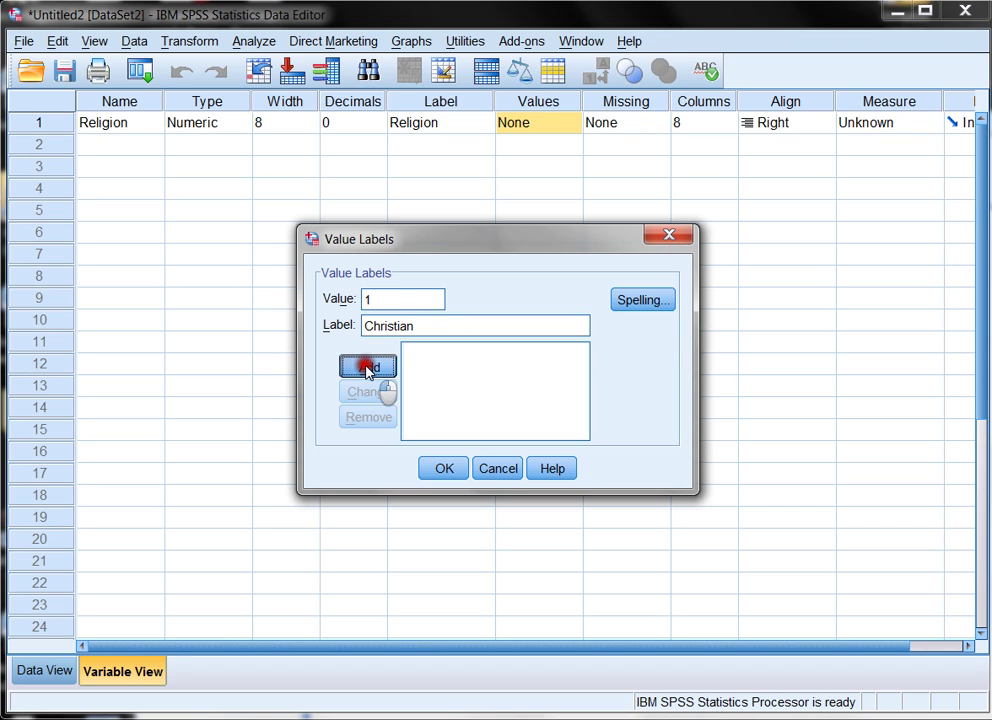
click(445, 469)
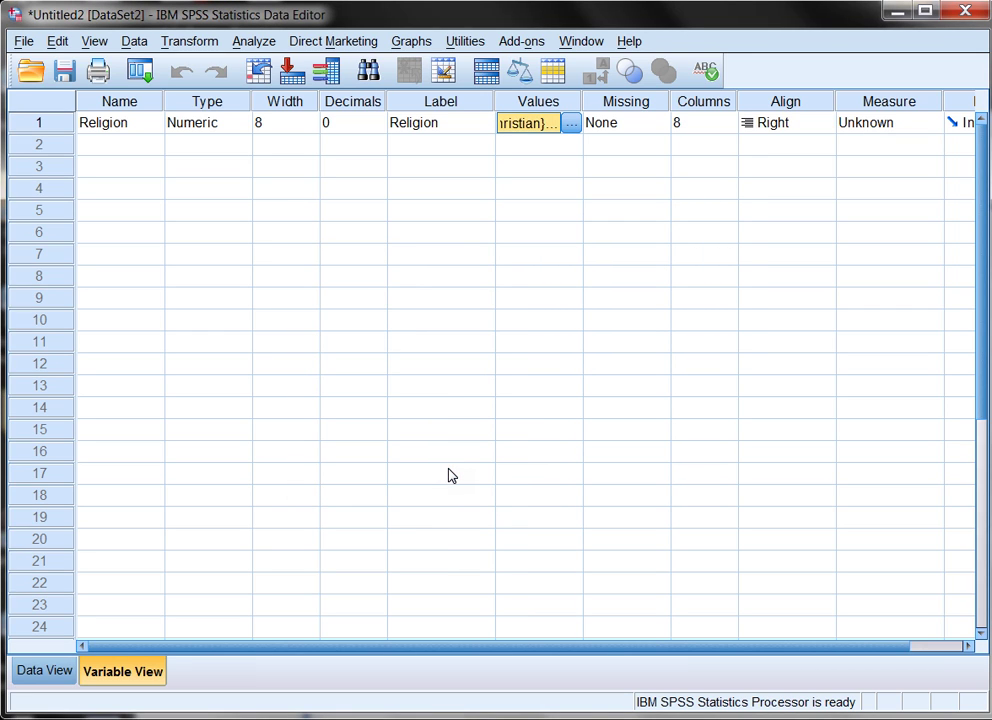
Add Religion value labels 2 = Jewish and 3 = Buddhist
click(571, 124)
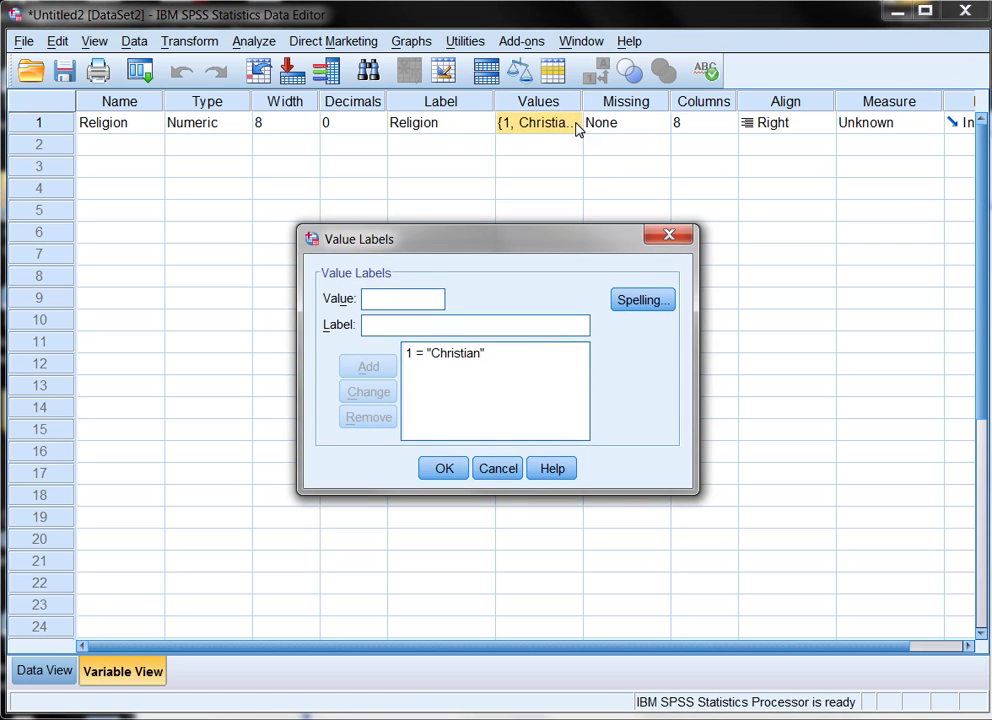
click(438, 296)
text(2)
click(395, 324)
text(Jewish)
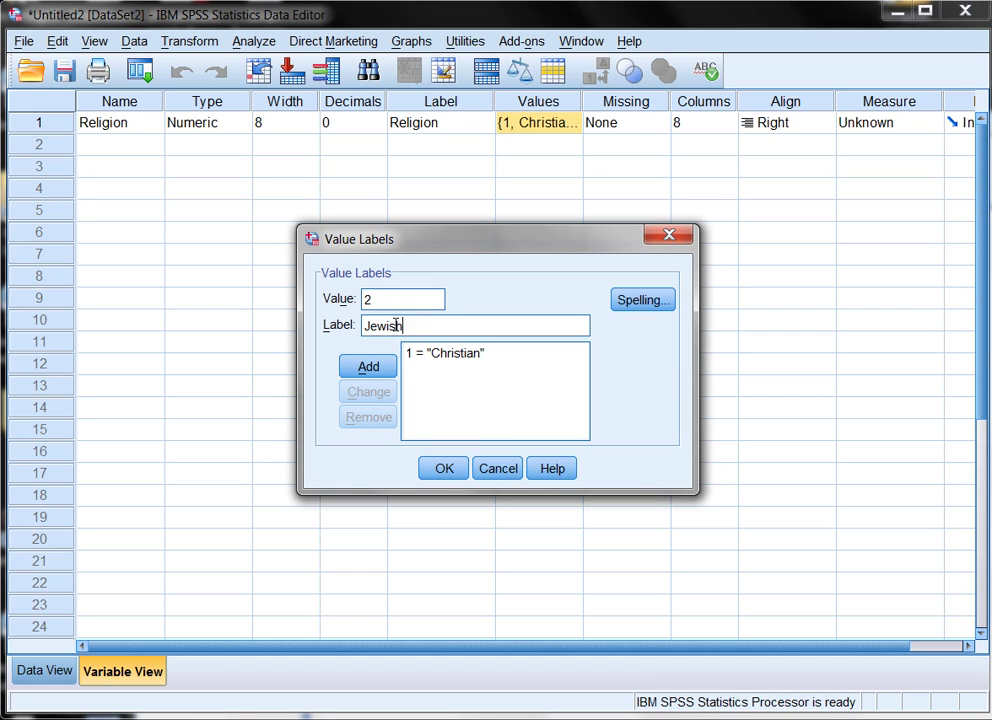
click(379, 372)
click(389, 298)
text(3)
click(378, 323)
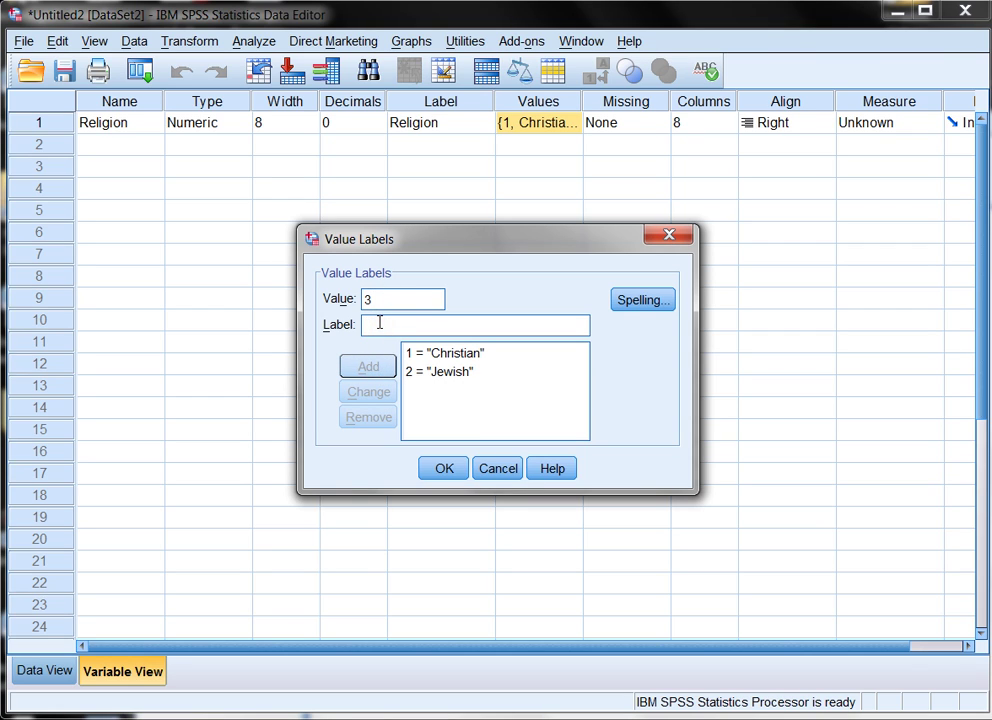
text(Budd)
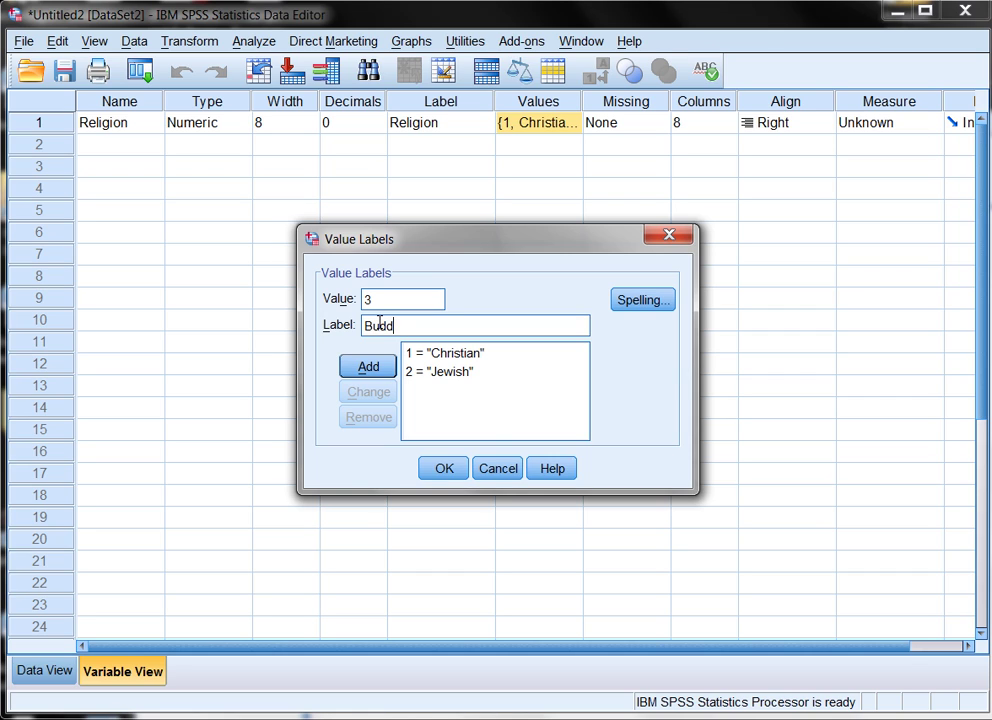
text(hist)
click(362, 372)
Add value labels 4 = Islamic and 5 = none_specified, then confirm
click(396, 297)
text(4)
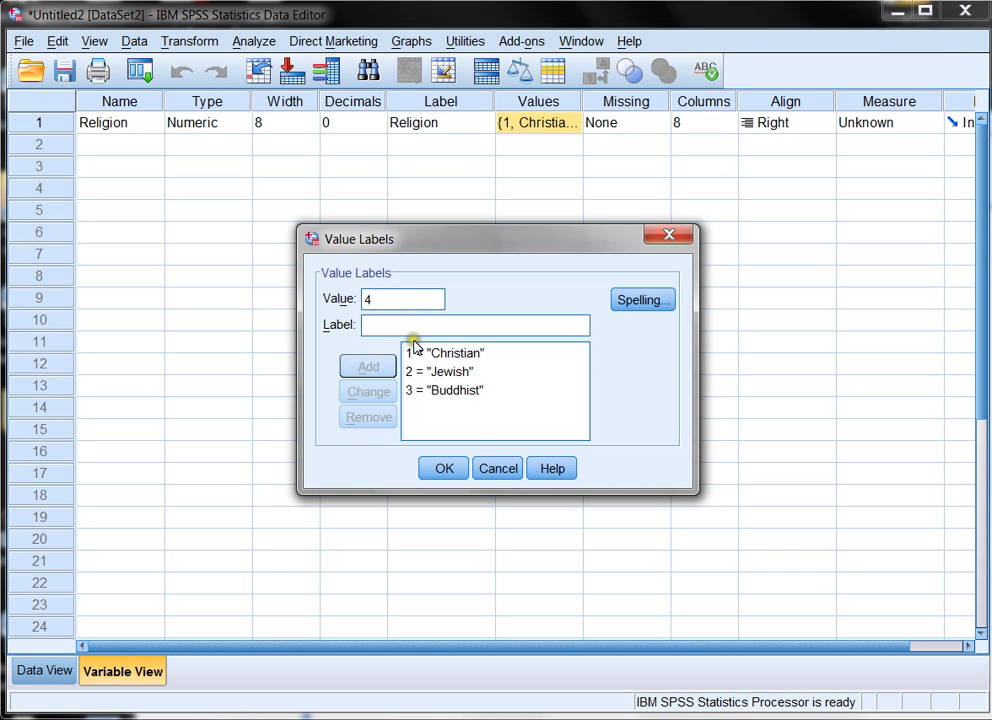
click(389, 328)
text(Islamic)
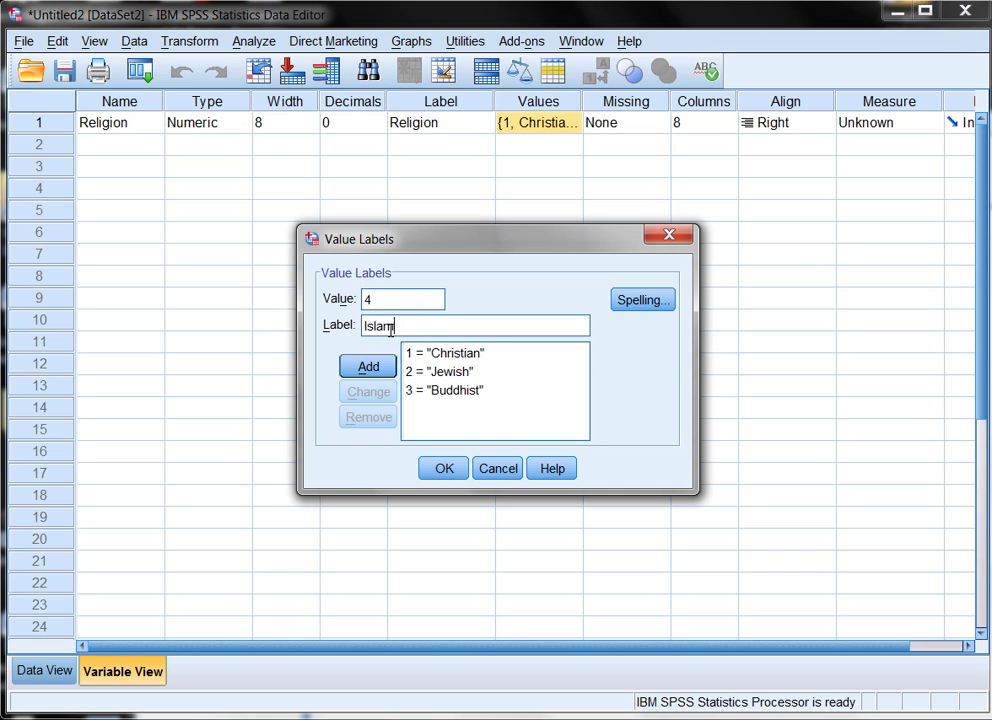
click(384, 367)
click(390, 302)
text(5)
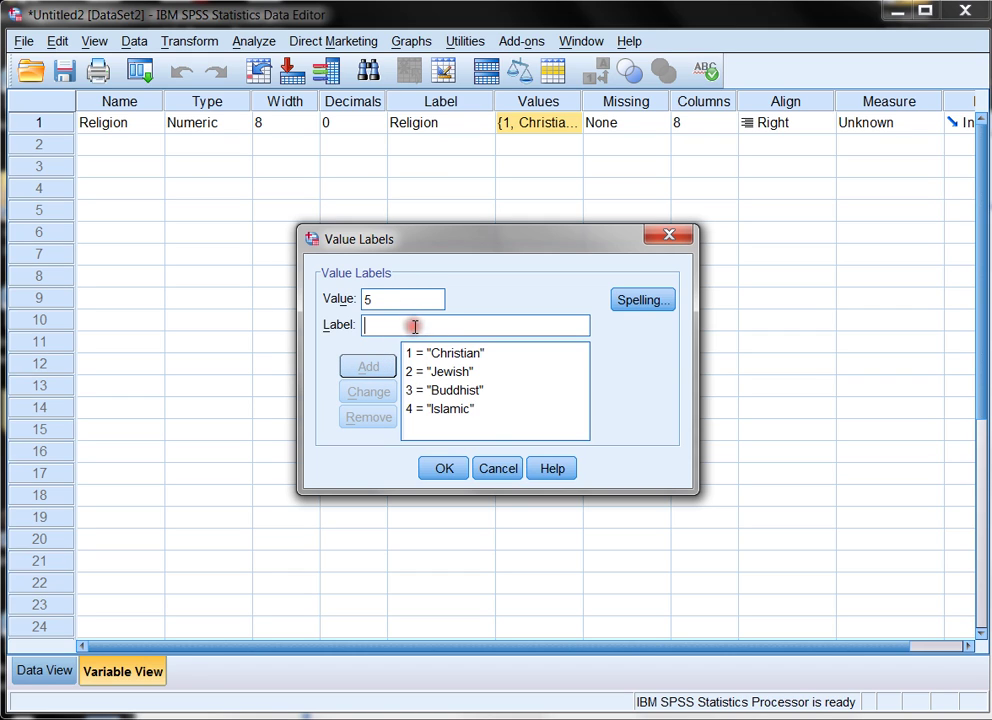
text(none)
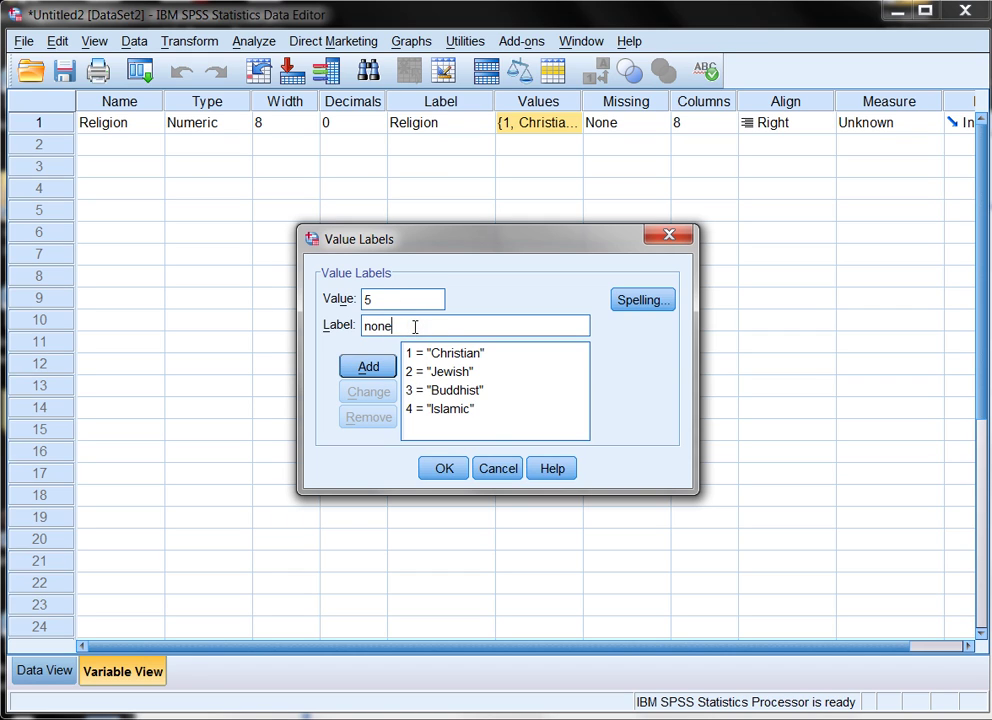
text(_specified)
click(363, 371)
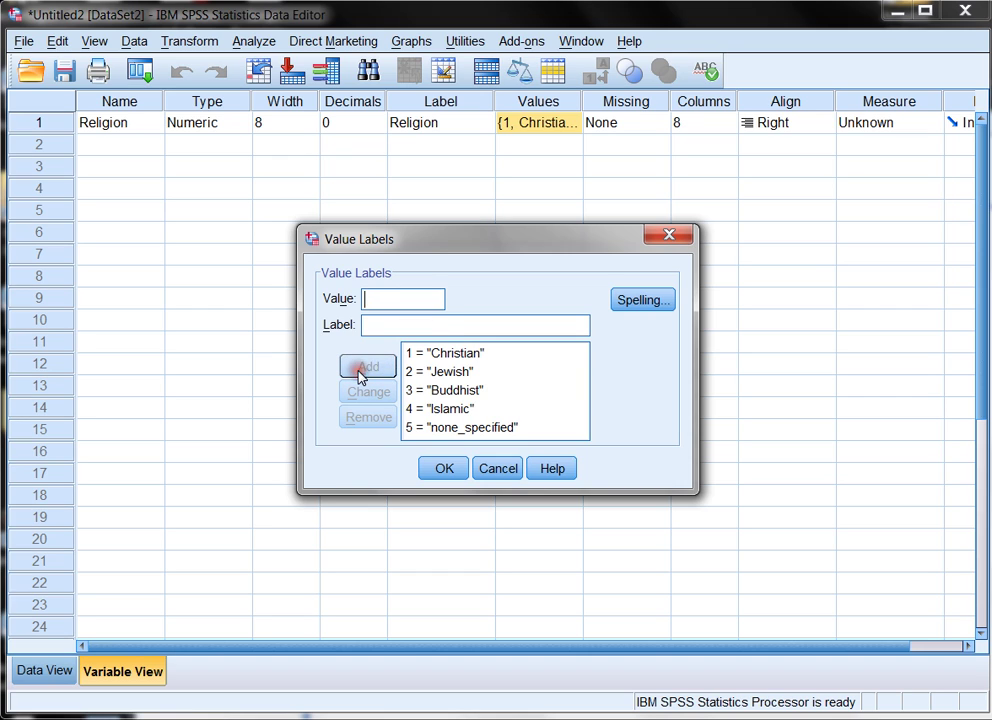
click(551, 392)
Review the five Religion value labels, inspect 1 = Christian, and close the editor
click(444, 473)
click(144, 576)
click(370, 301)
click(456, 353)
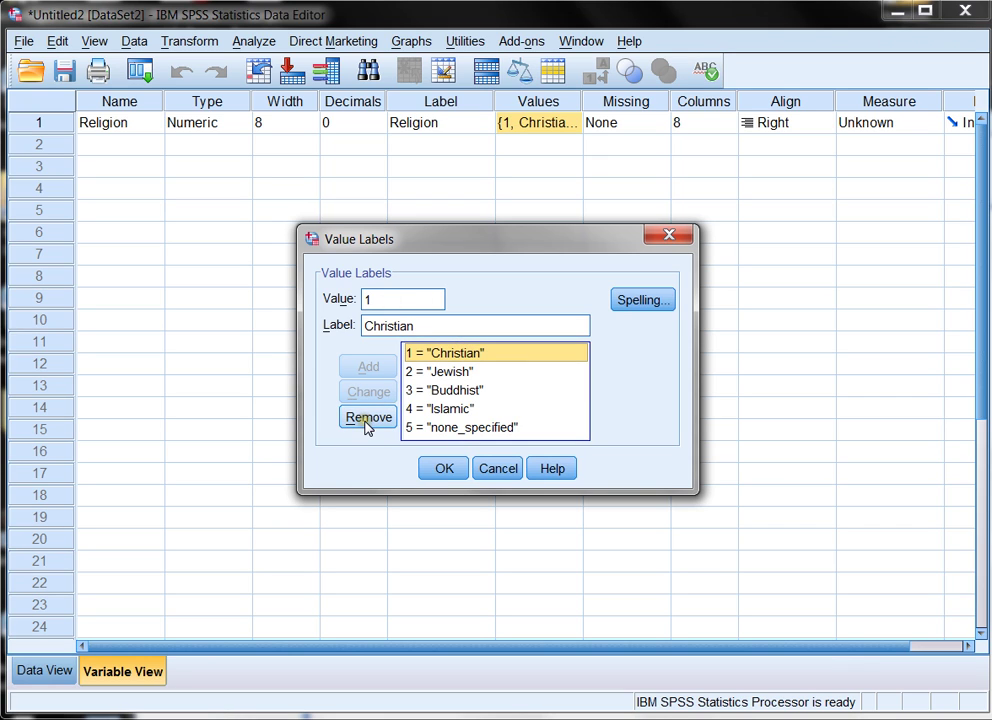
click(445, 468)
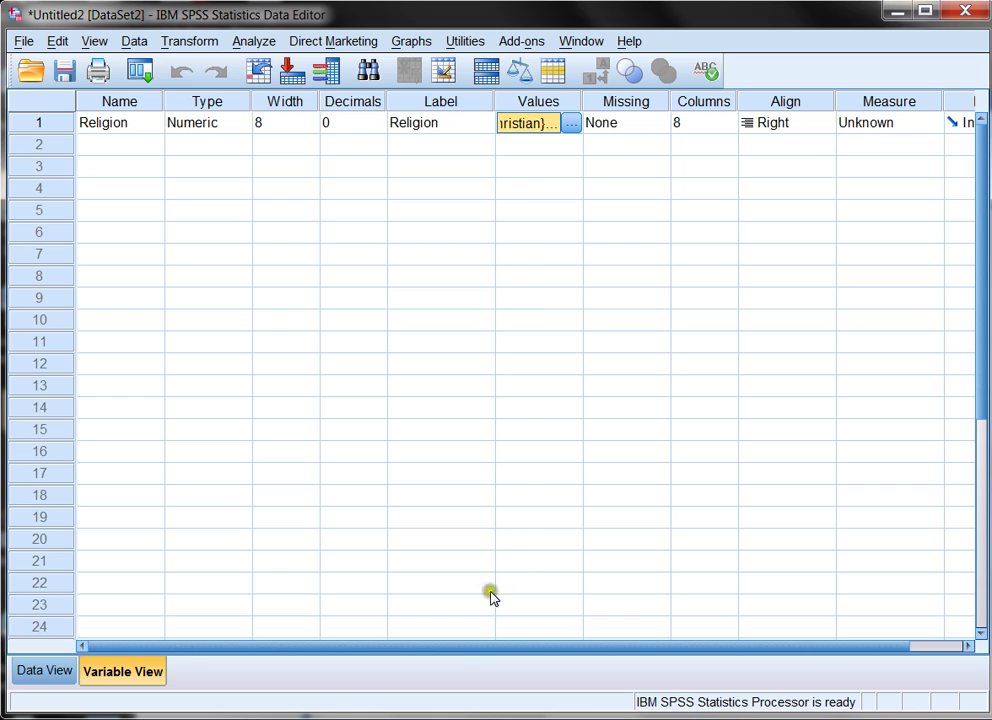
Set Religion's Measure to Nominal
drag(454, 644, 557, 646)
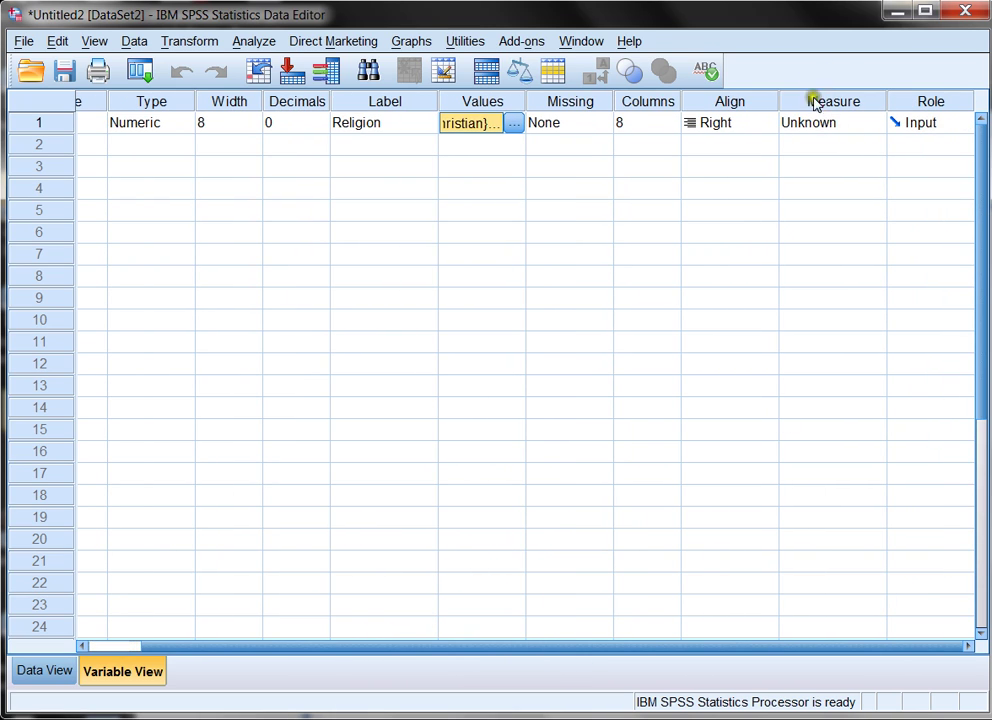
click(866, 128)
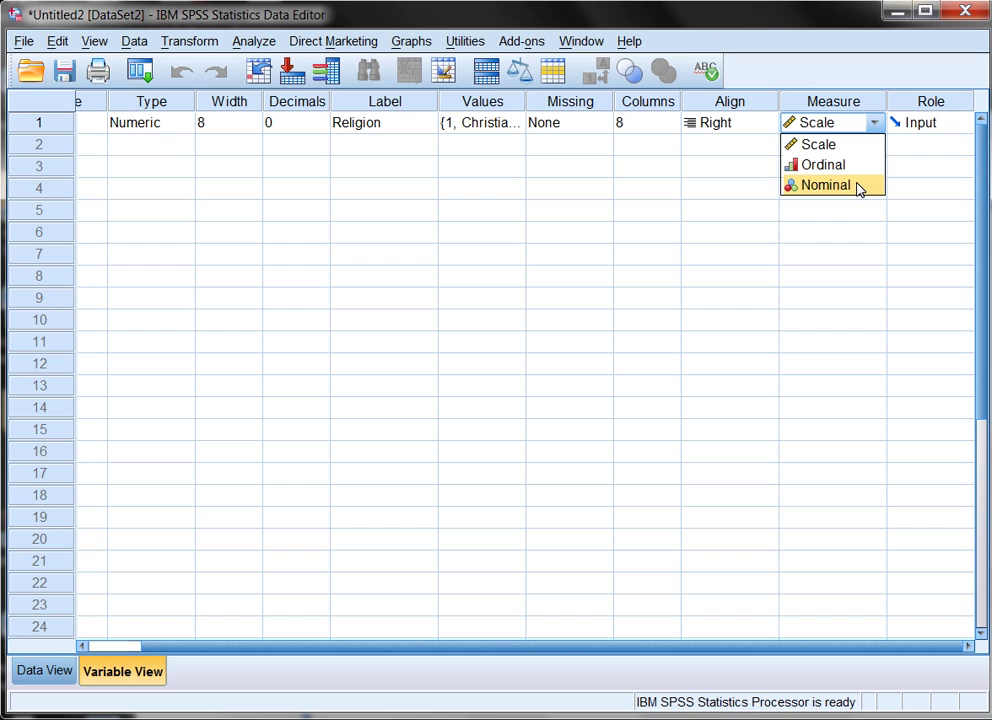
click(857, 187)
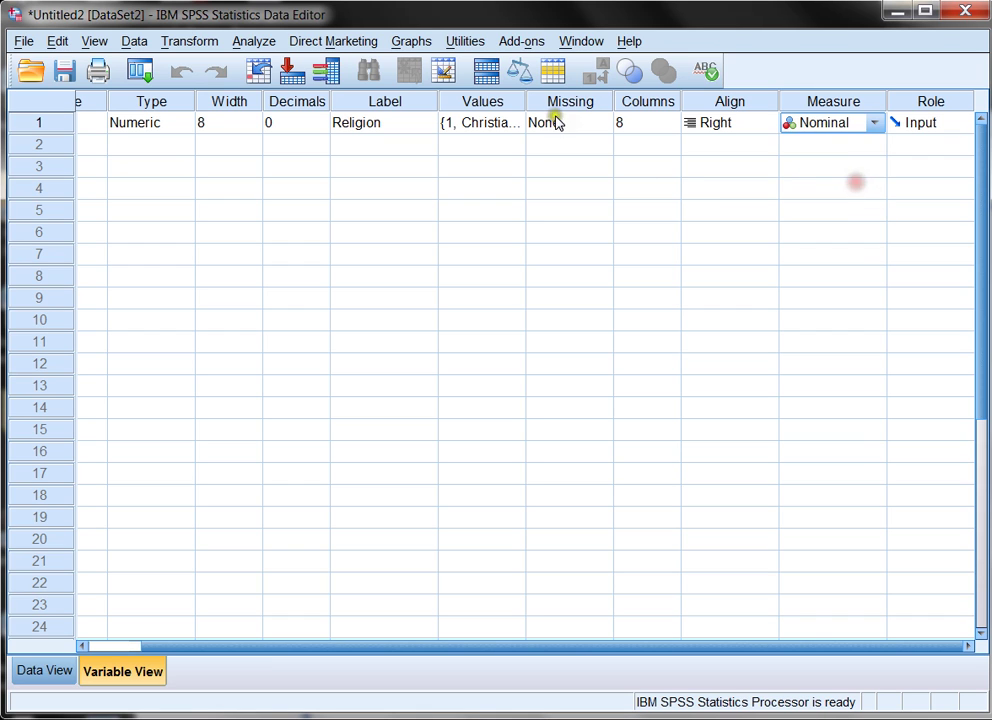
Review Religion's value labels, including Buddhist and Islamic, and close without changes
click(500, 122)
click(509, 123)
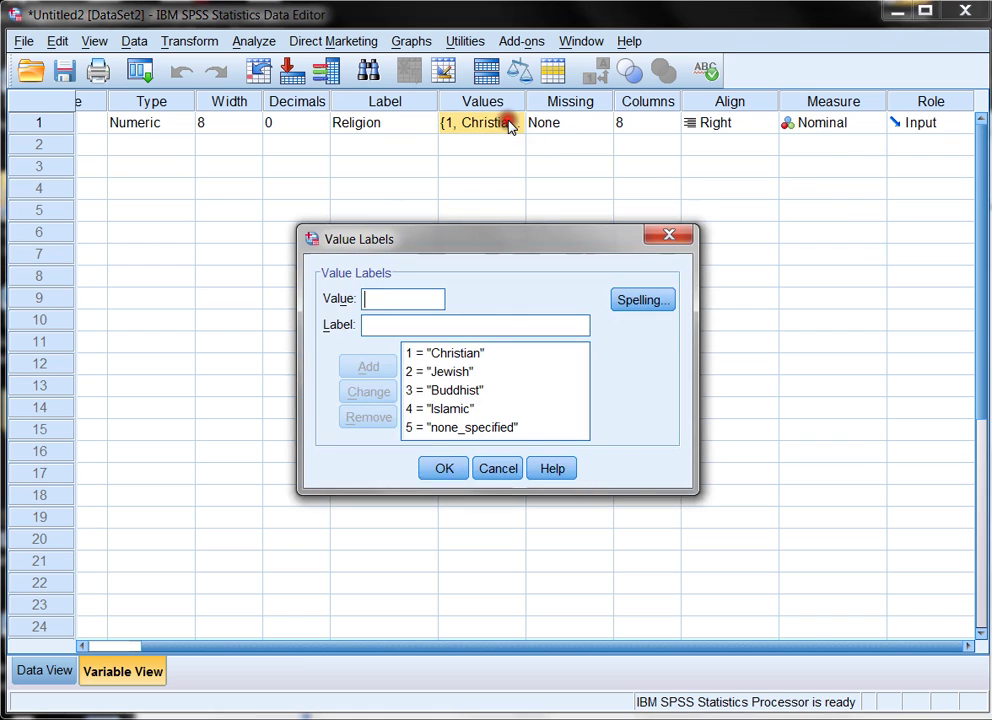
click(449, 417)
click(459, 391)
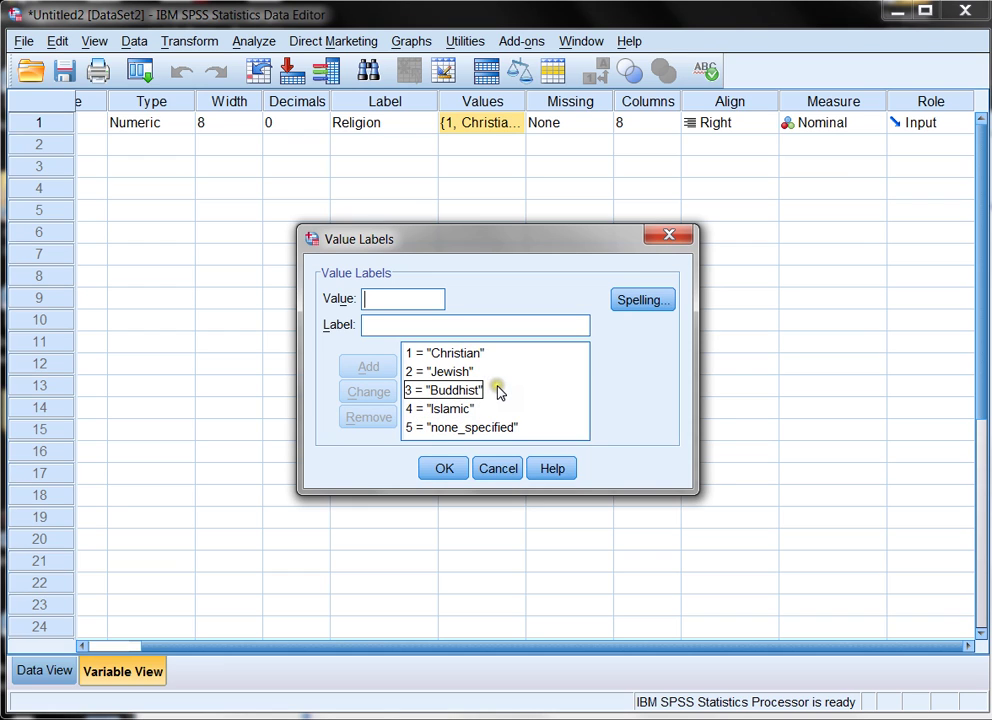
click(500, 406)
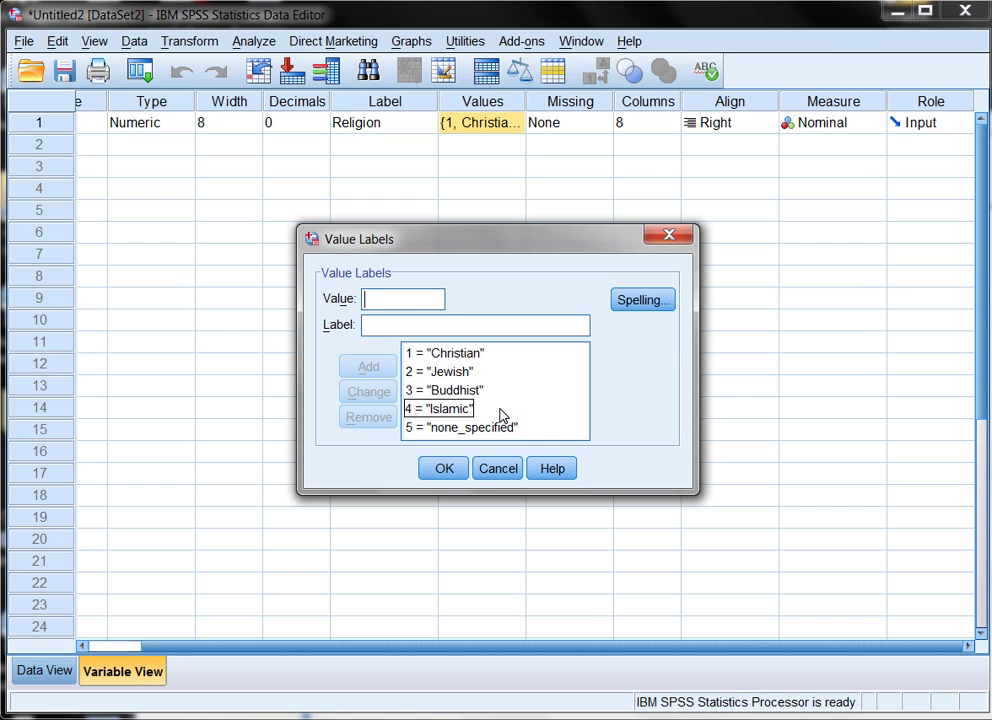
key(Tab)
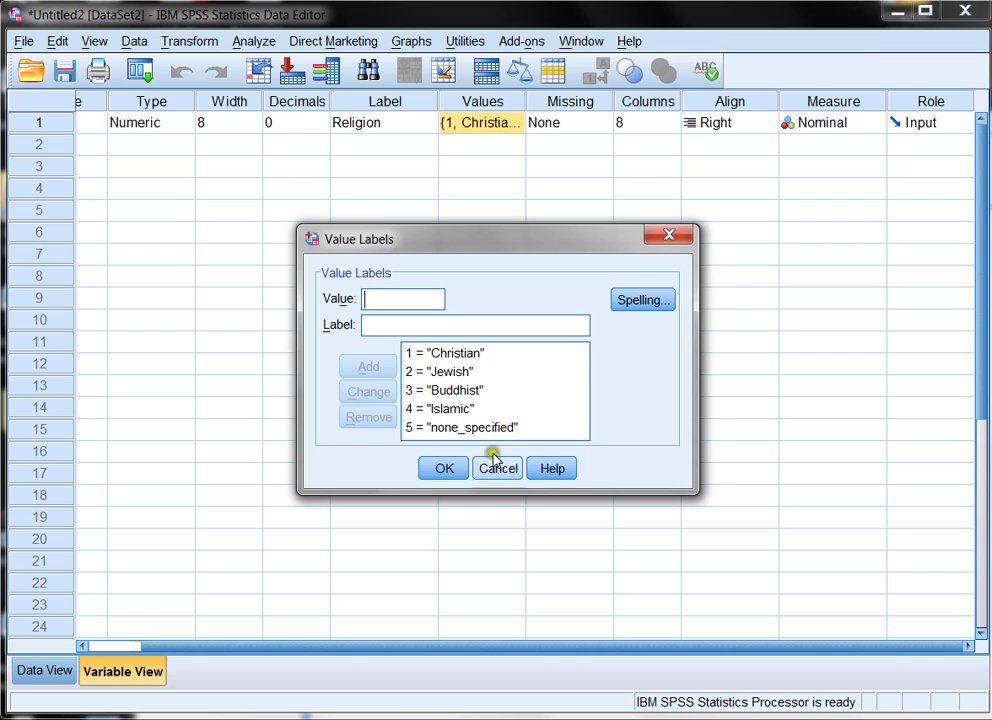
click(443, 470)
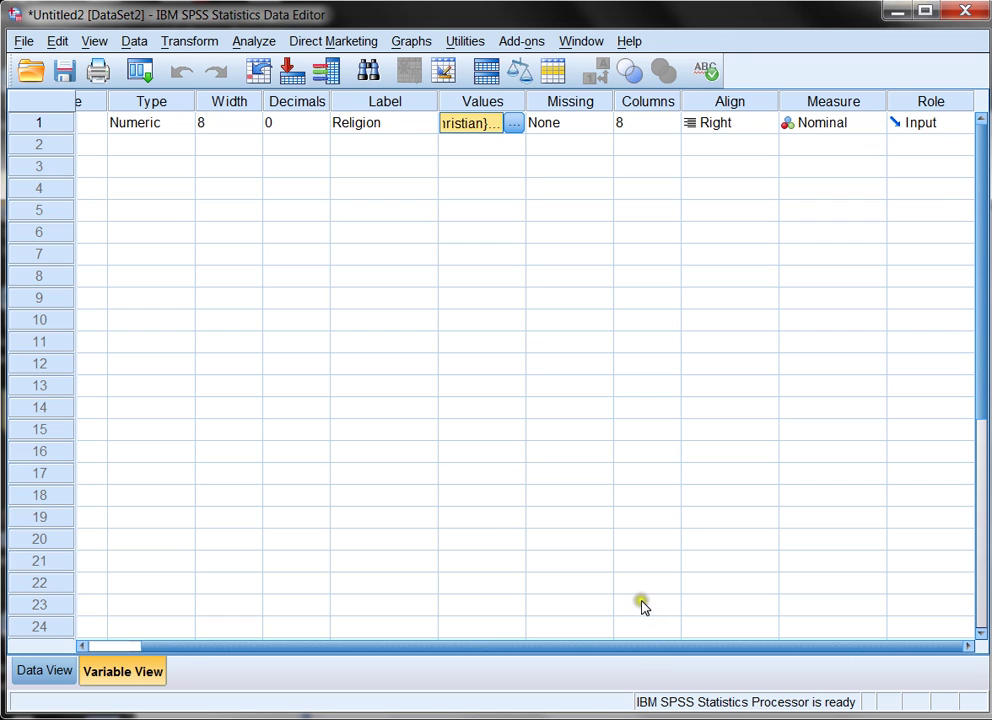
drag(631, 647, 535, 660)
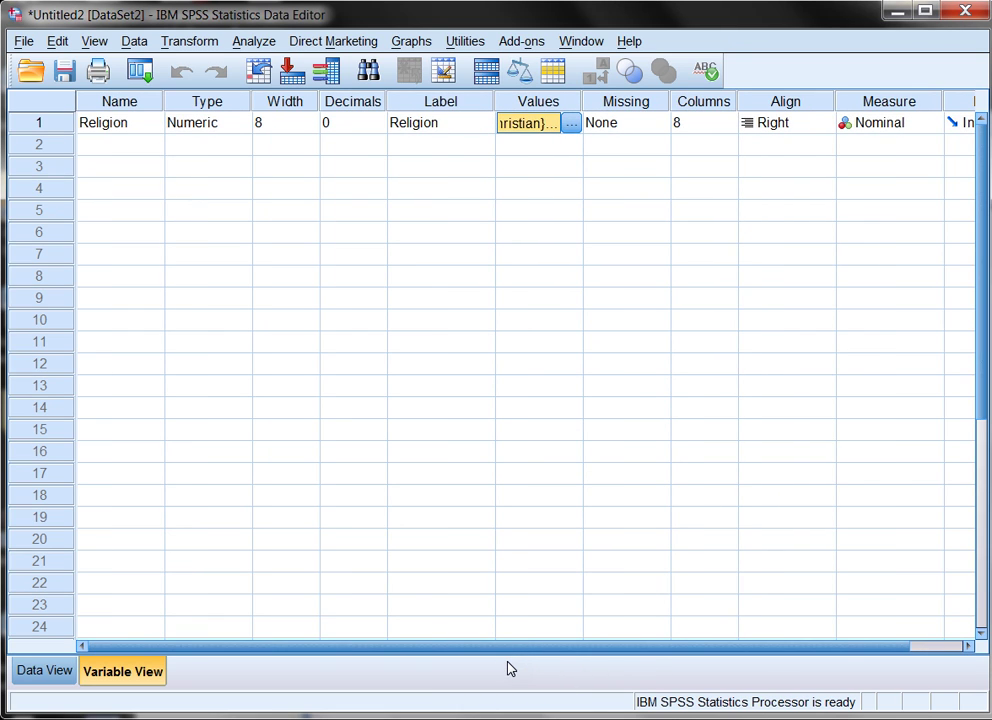
click(34, 680)
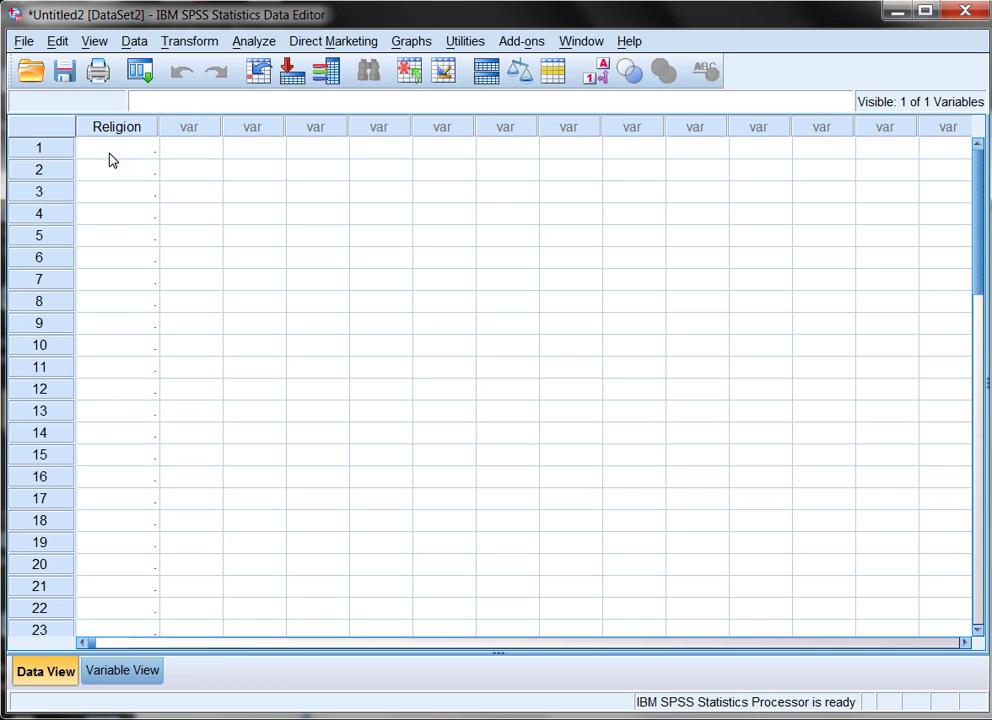
click(138, 676)
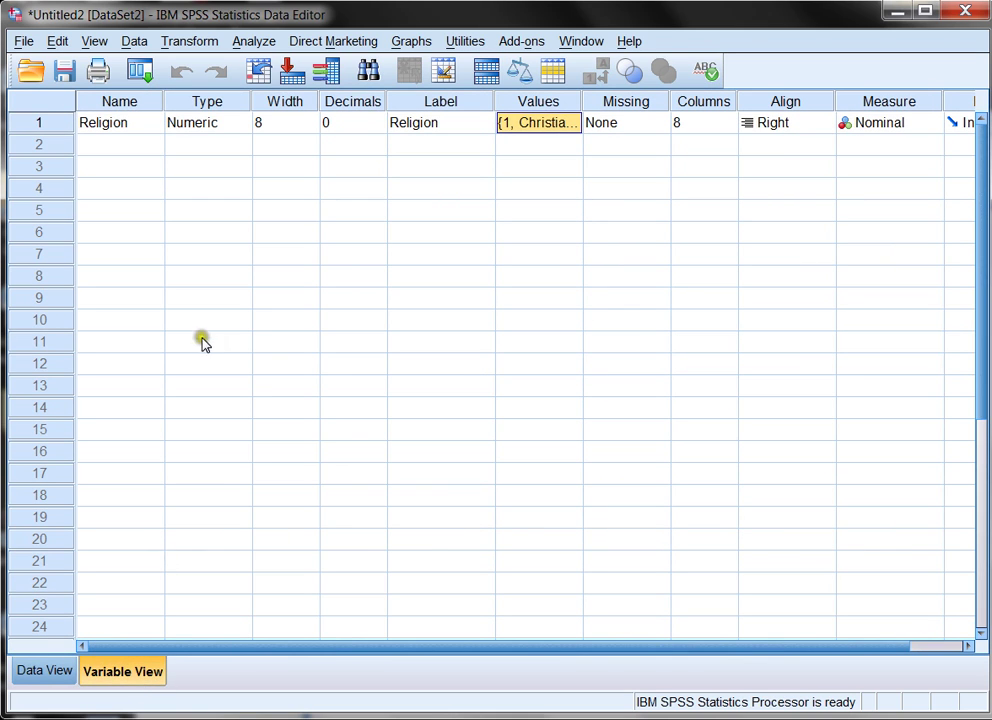
Define row 2 as GPA with default numeric settings, label GPA, and Scale measure
click(122, 145)
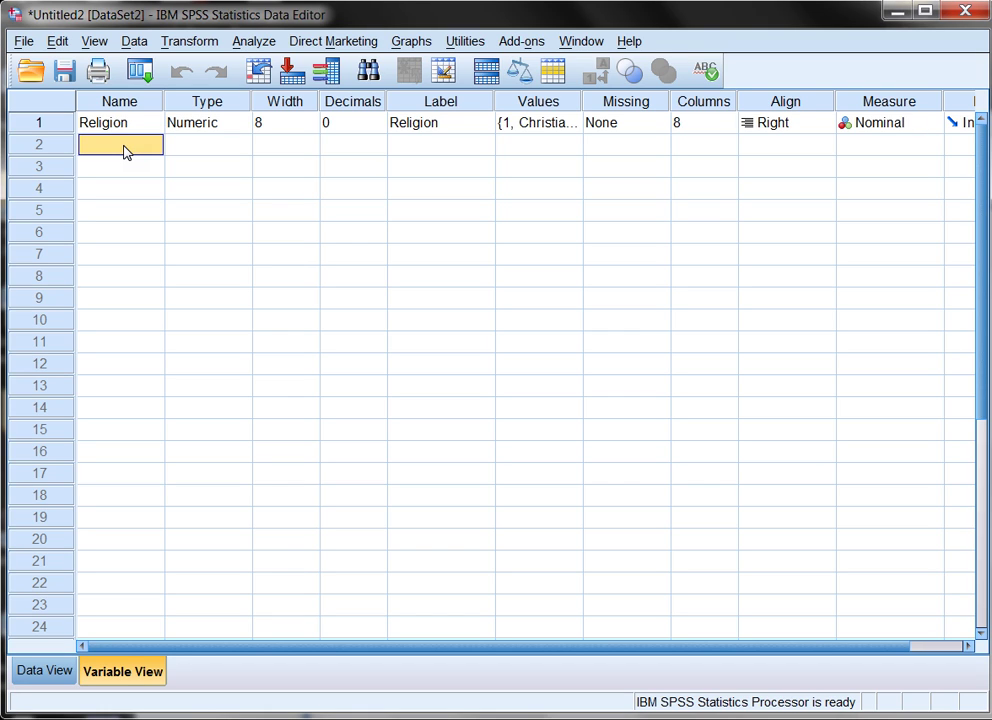
text(GPA)
click(228, 143)
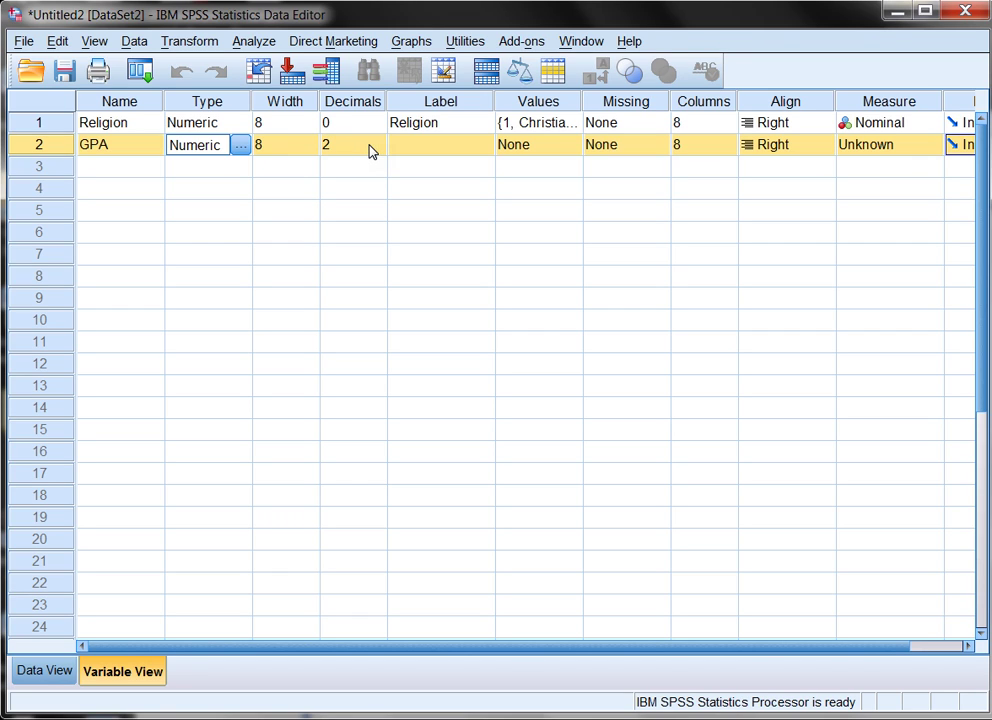
click(413, 146)
text(GPA)
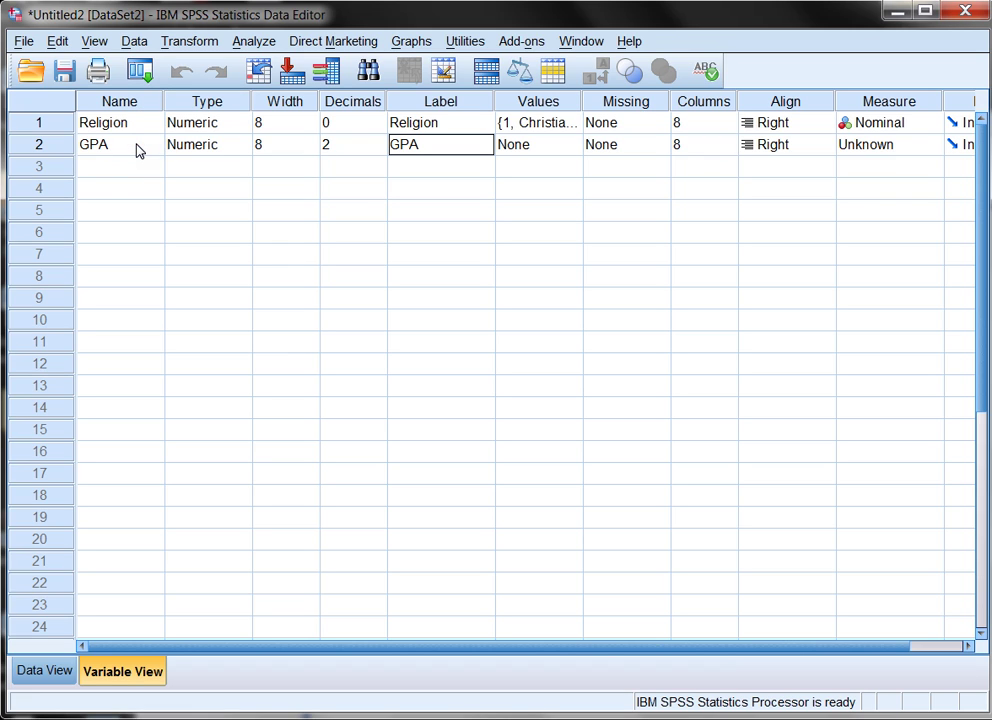
click(932, 146)
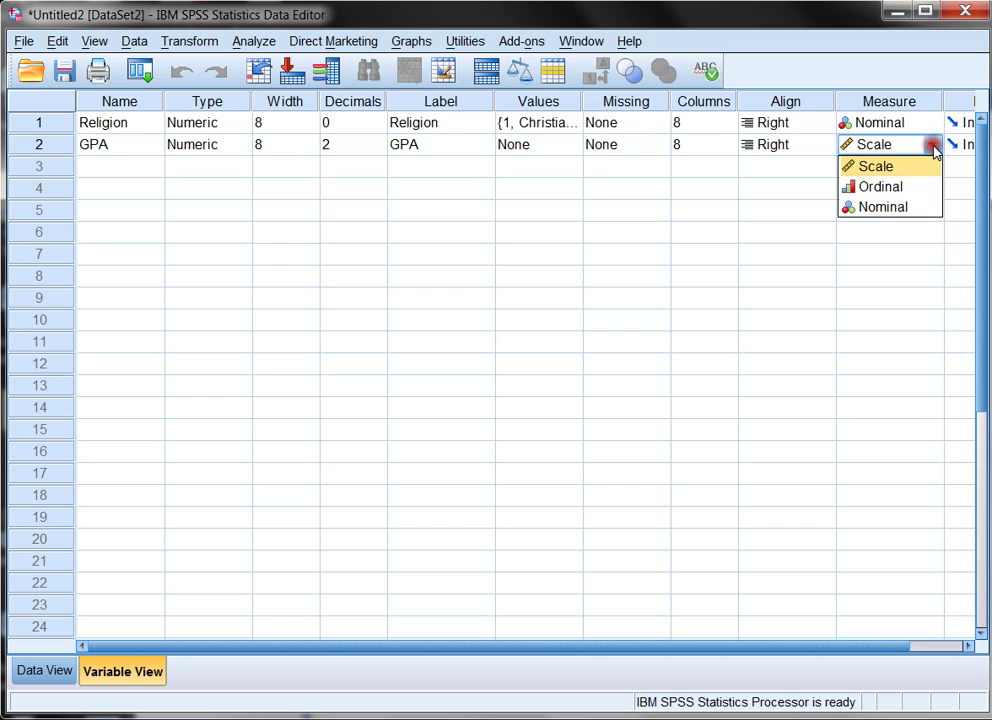
click(884, 168)
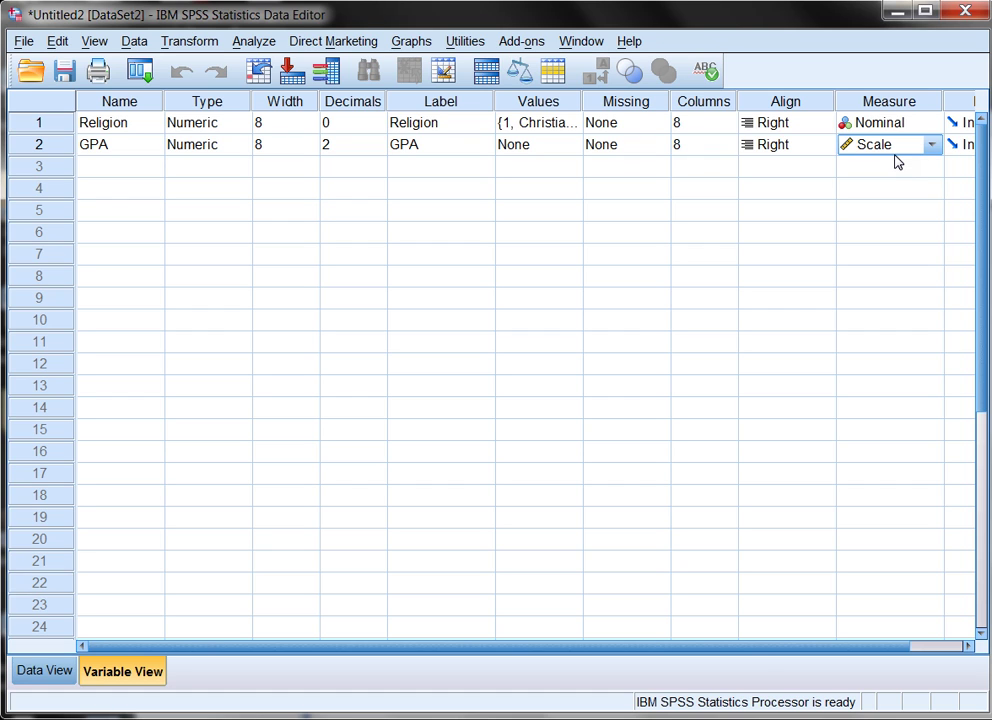
Switch to Data View and select the first Religion cell
click(53, 662)
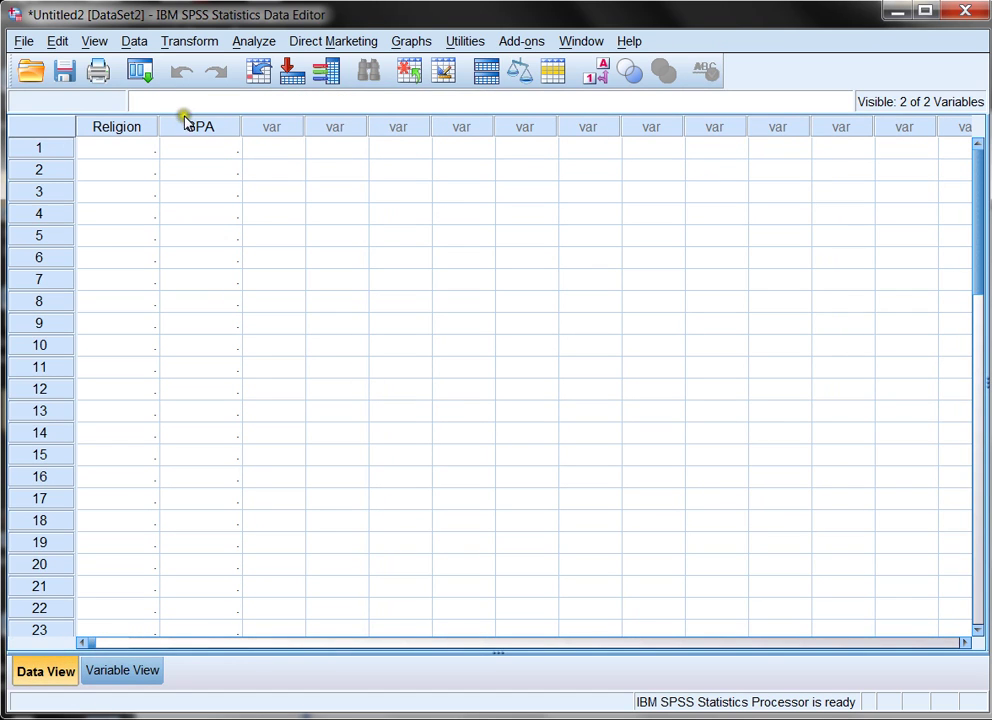
click(302, 175)
click(103, 147)
click(121, 150)
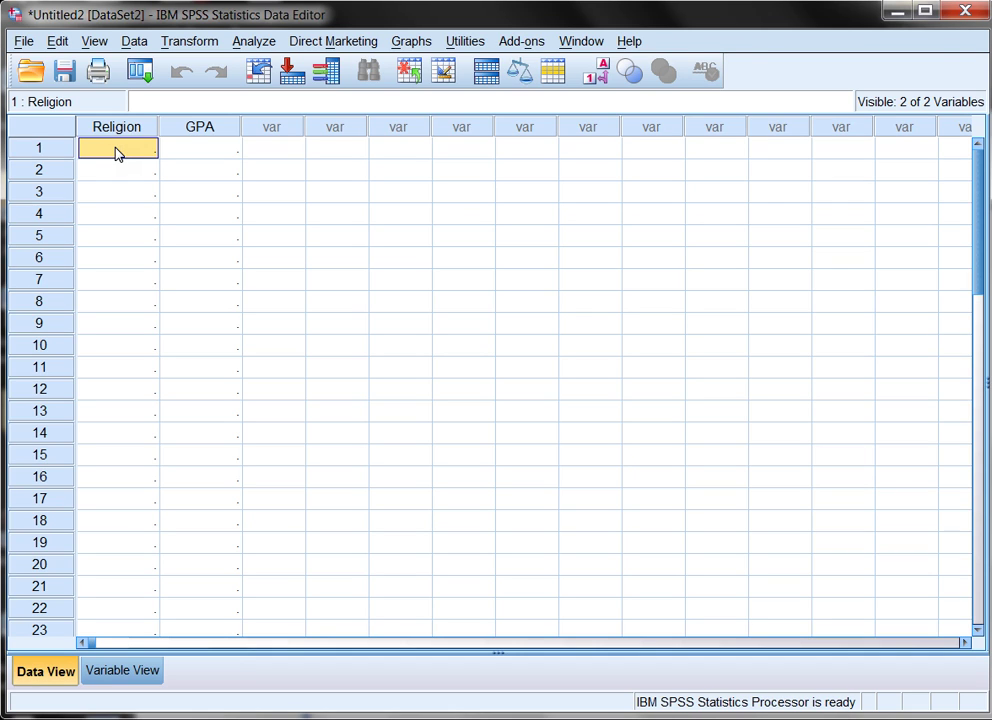
Recheck Religion's value codes through none_specified, then return to row 1 of Religion in Data View
click(140, 670)
click(556, 122)
click(574, 122)
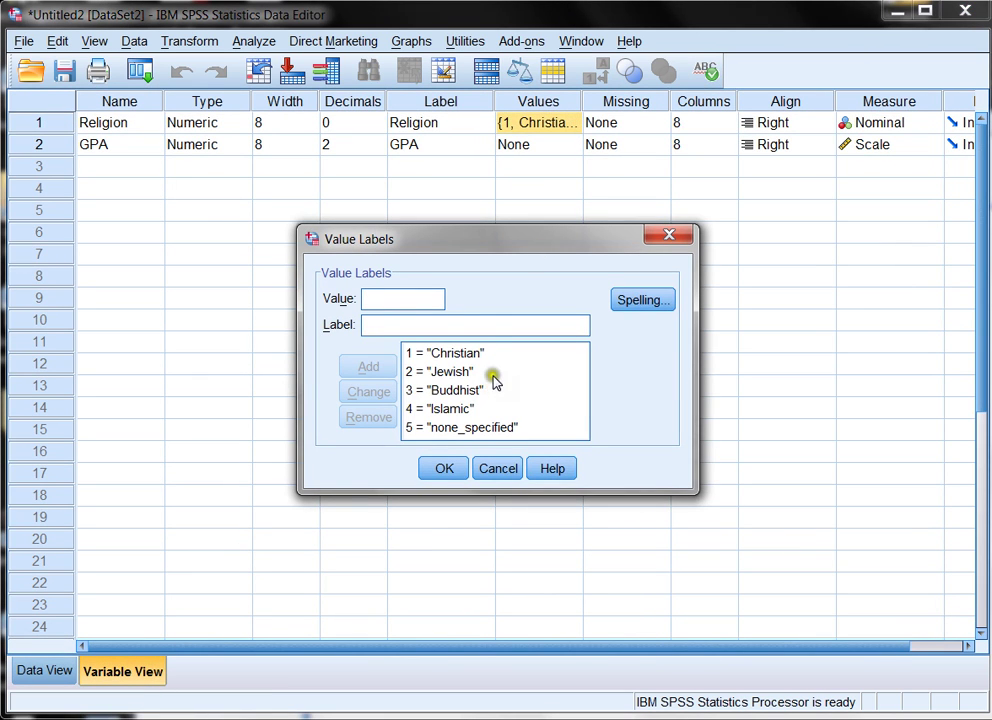
click(531, 431)
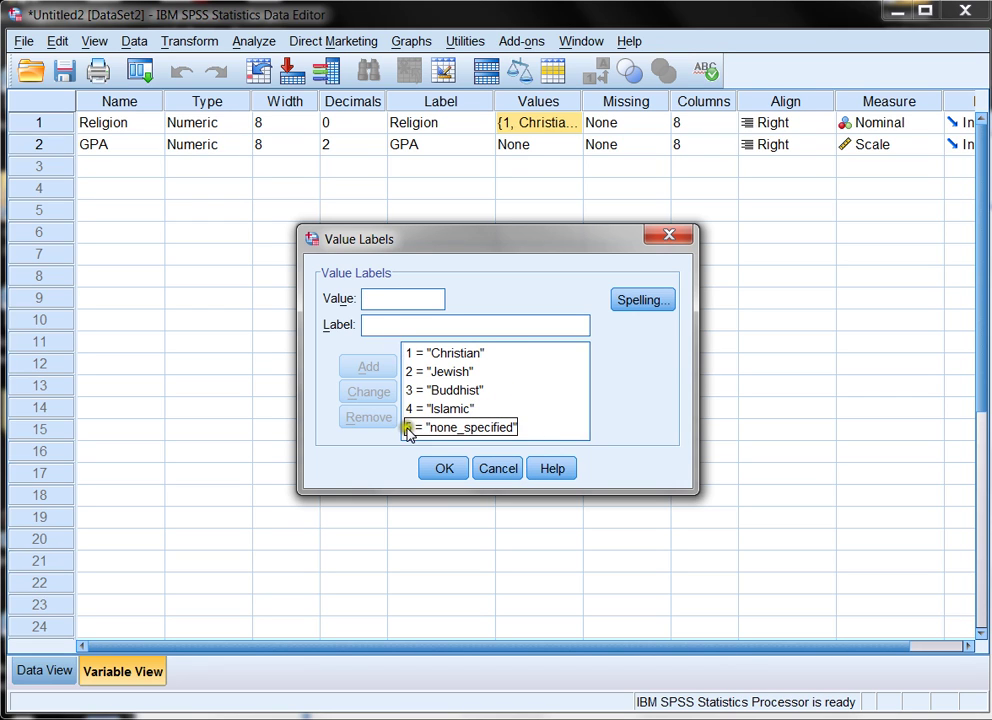
click(441, 470)
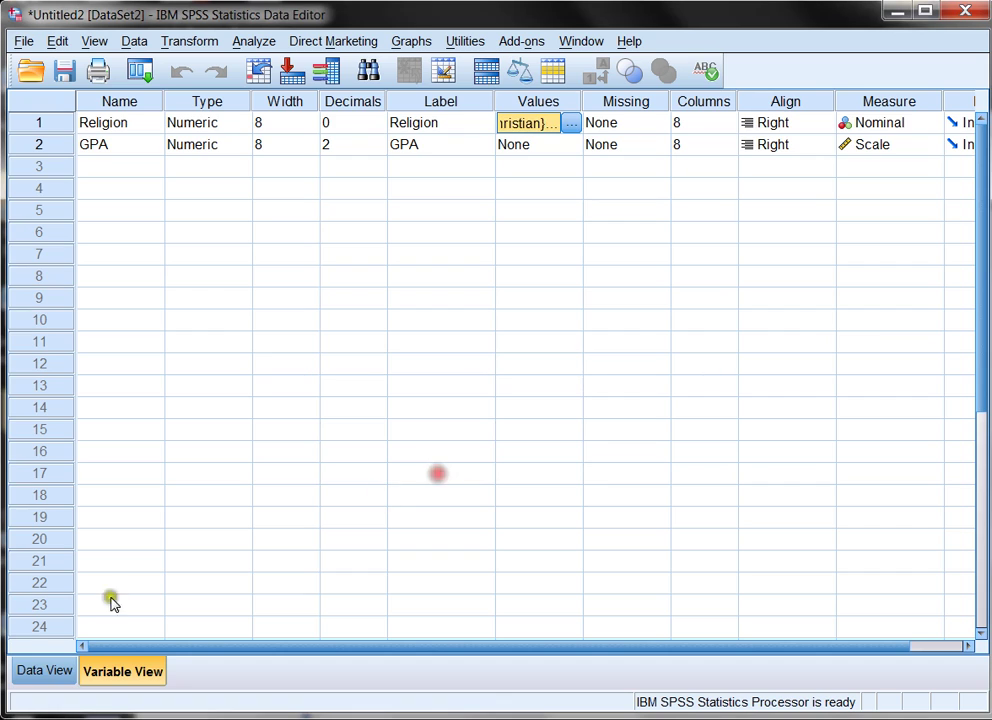
click(38, 670)
click(125, 146)
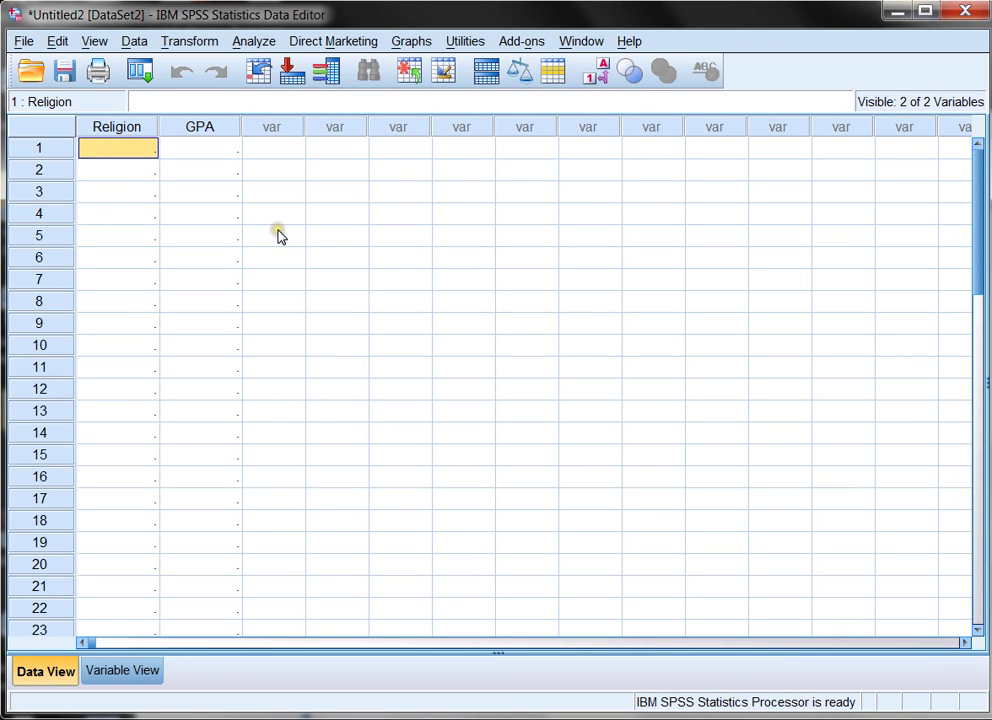
Type the remaining Religion codes down to row 27, ending with 4, 3, 1, 2, 3
text(3 2 1 5 4 5 3 4 2 4 5 1 2 3 5 1 3 4 5)
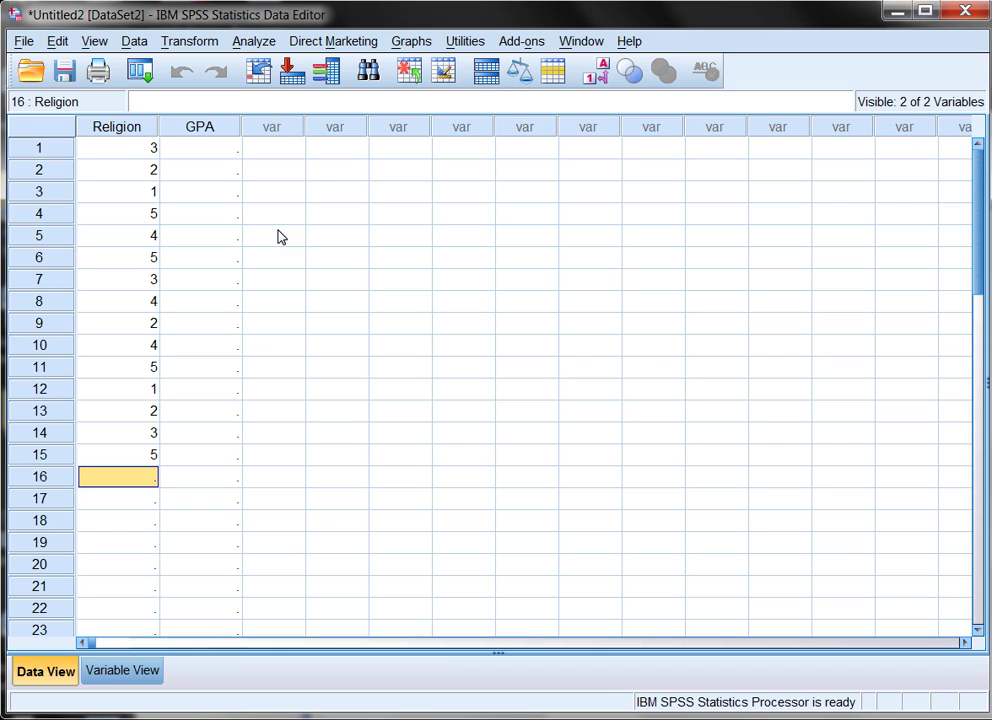
key(Return)
text(2)
key(Return)
text(3)
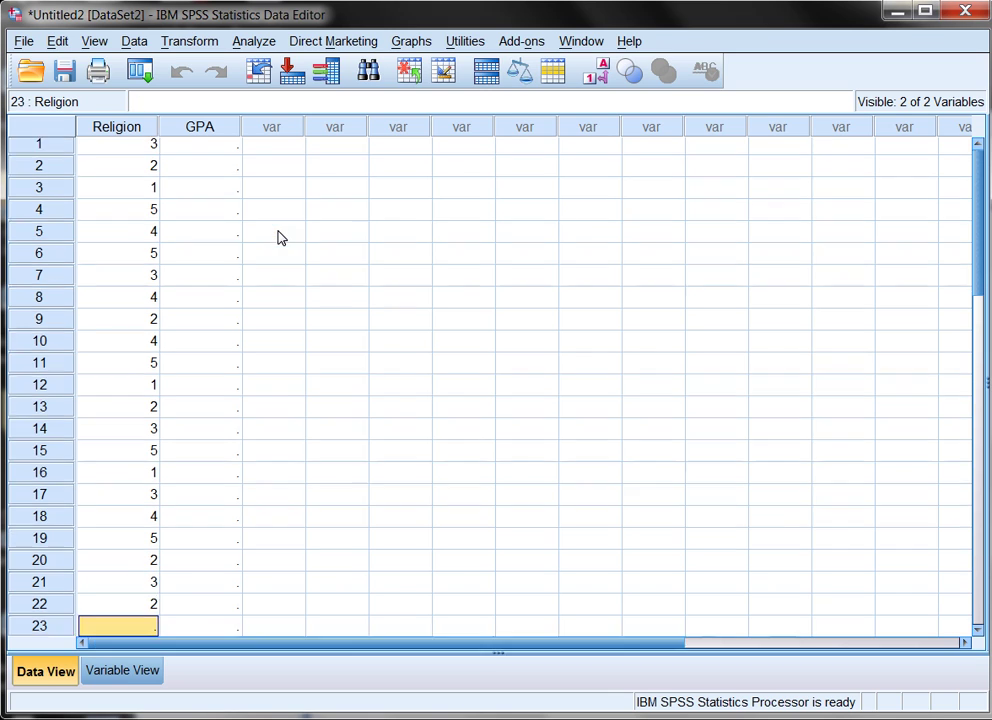
text(4 3 1)
key(Return)
text(2)
key(Return)
text(3)
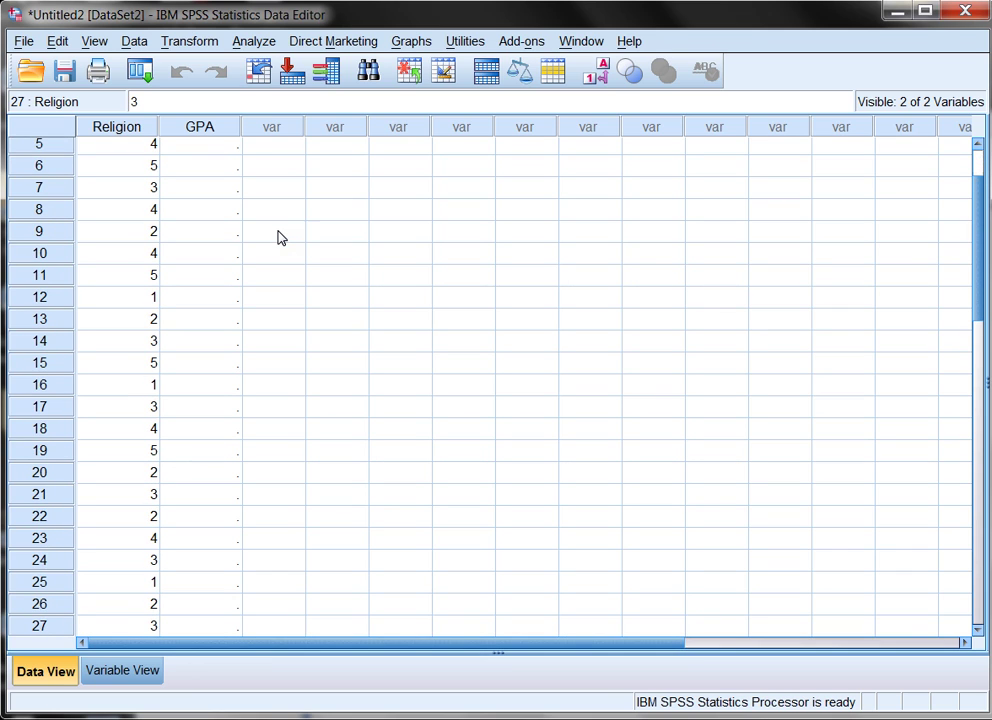
scroll(280, 237, up, 2)
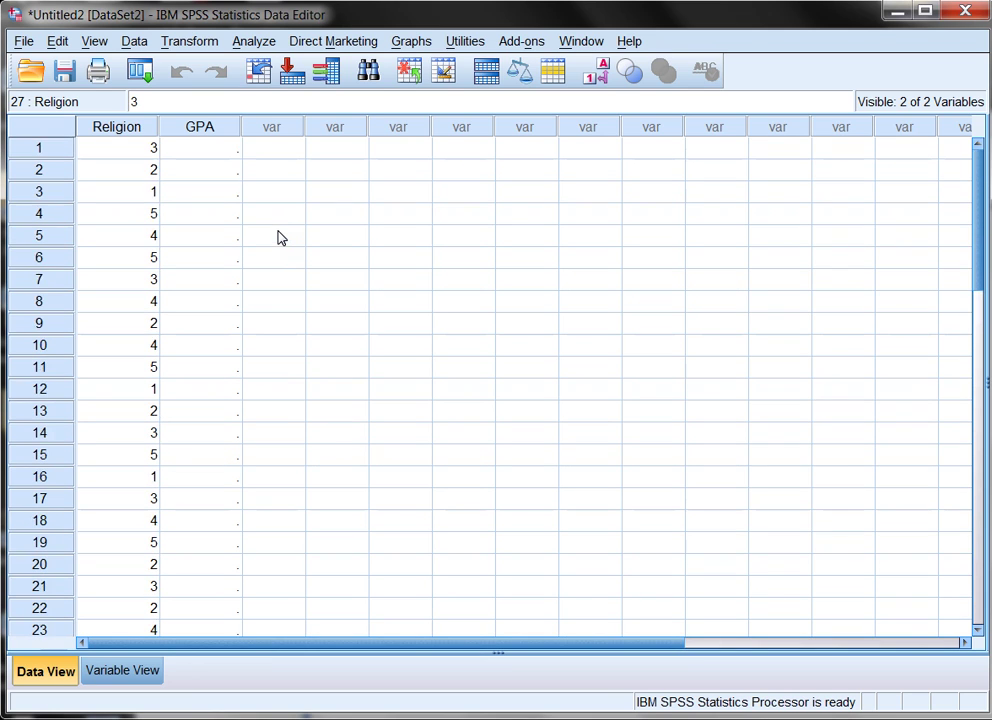
click(215, 157)
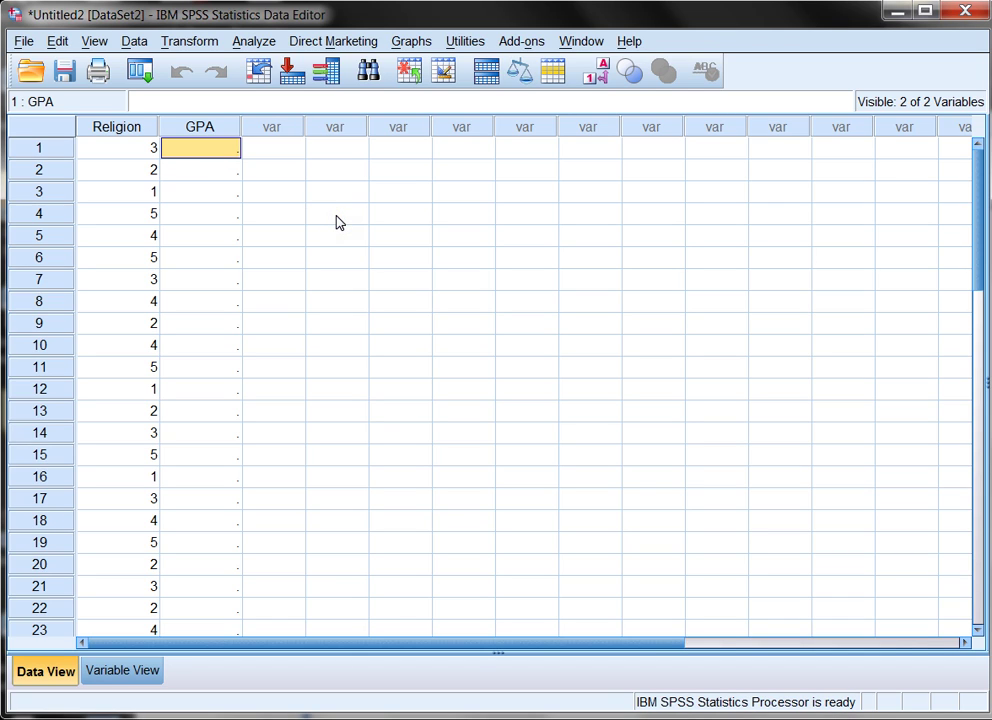
Enter GPA values 3.54, 2.56, 1.87, 2.76 and 4.00 in rows 1–5
text(3.54)
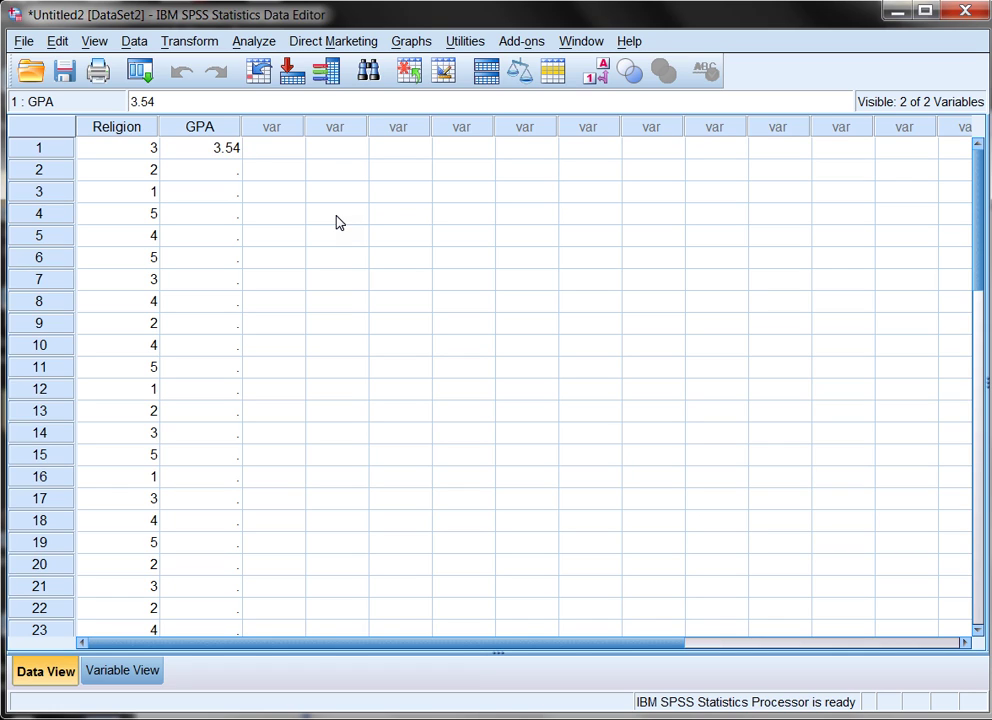
key(Return)
text(2.56)
key(Return)
text(1.87)
key(Return)
text(2.76)
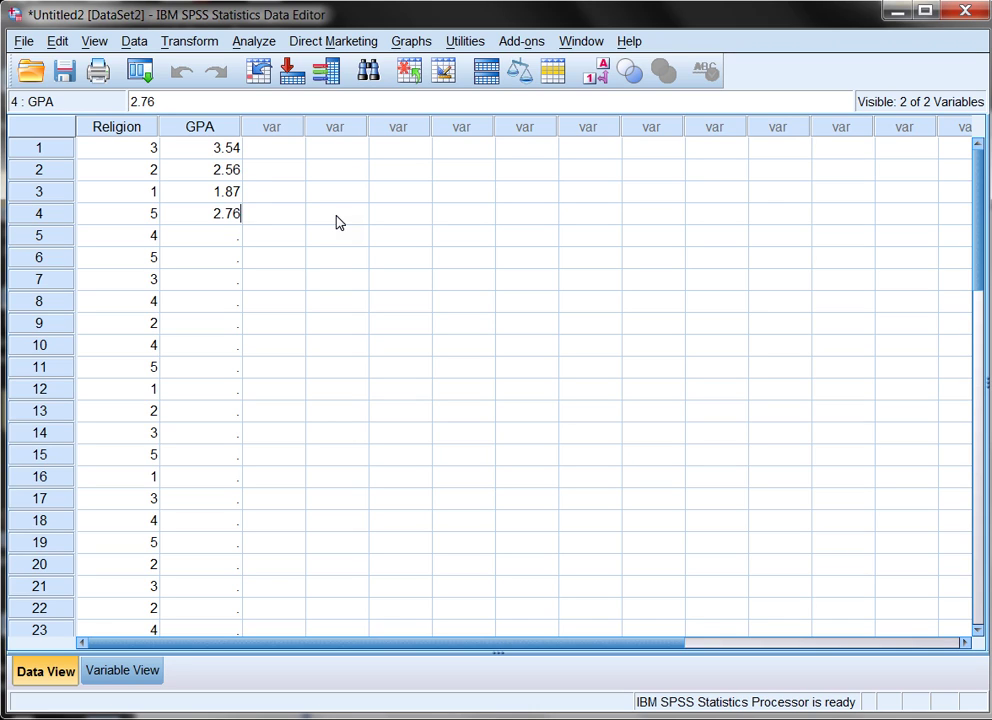
key(Return)
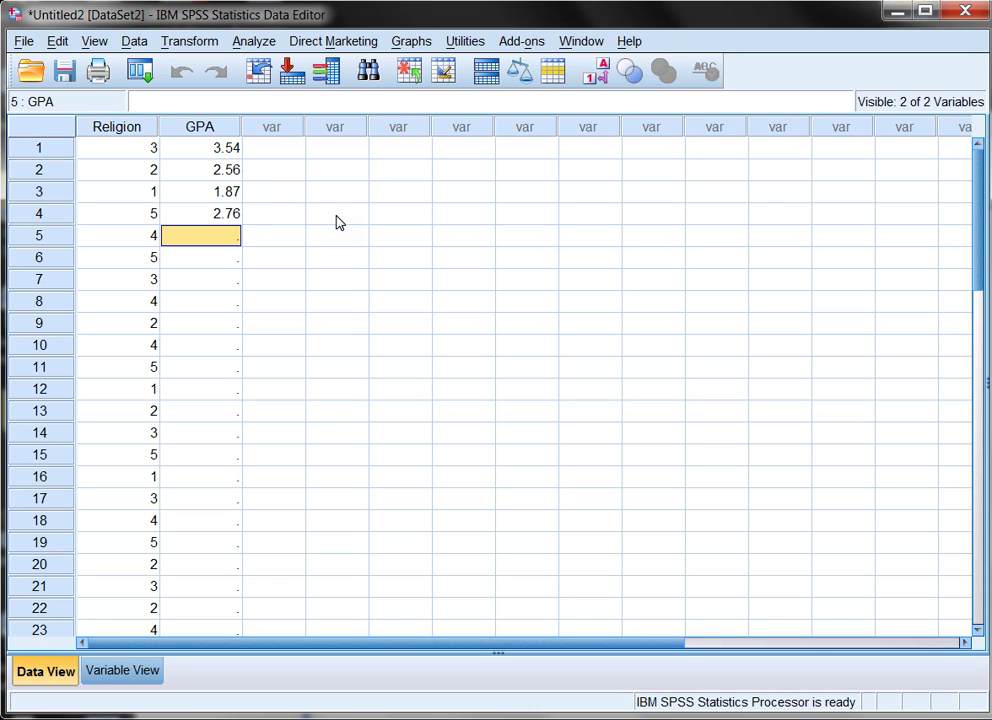
text(4.00)
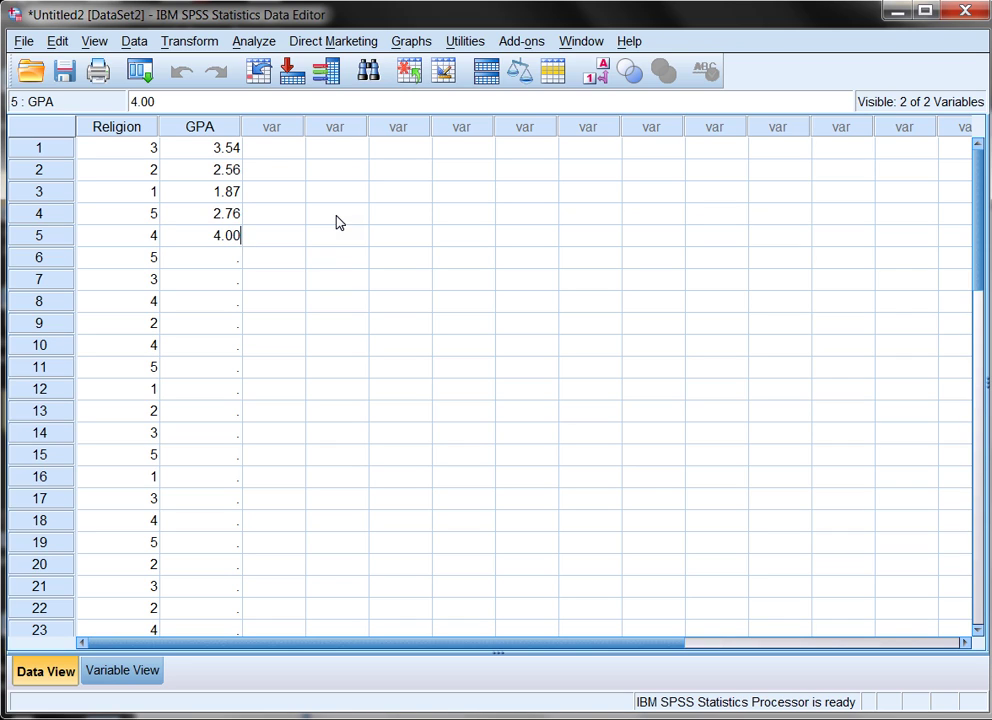
key(Return)
Enter GPA values 3.90, 1.98, 2.65, 2.87, 2.11 and 3.67 in rows 6–11
text(3.90)
key(Return)
text(1.98)
key(Return)
text(2.65)
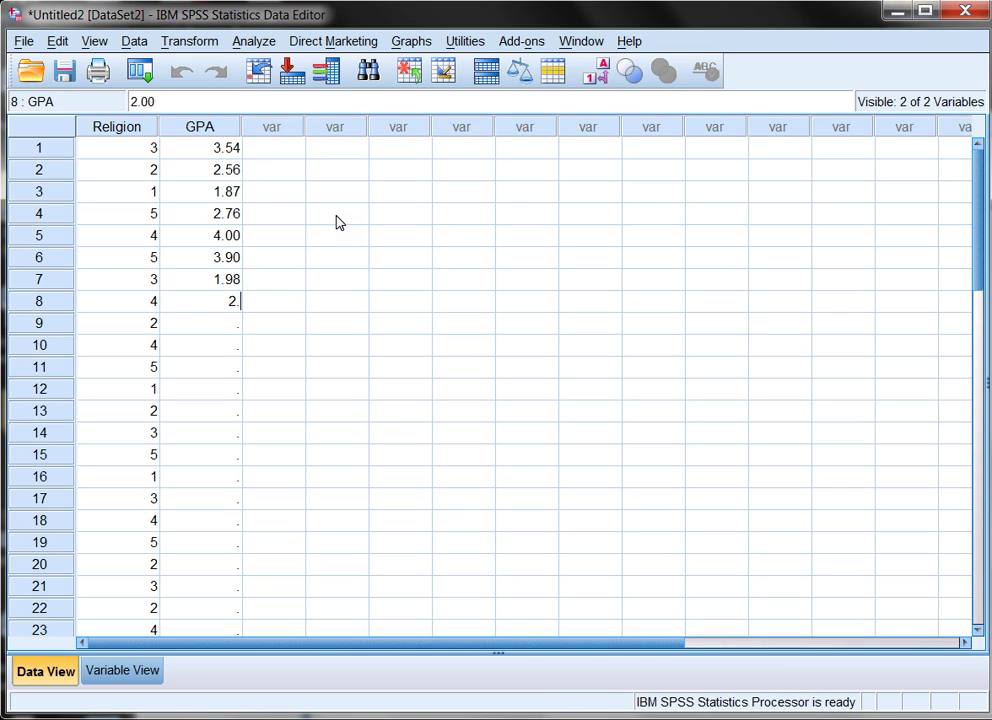
key(Return)
text(2.87)
key(Return)
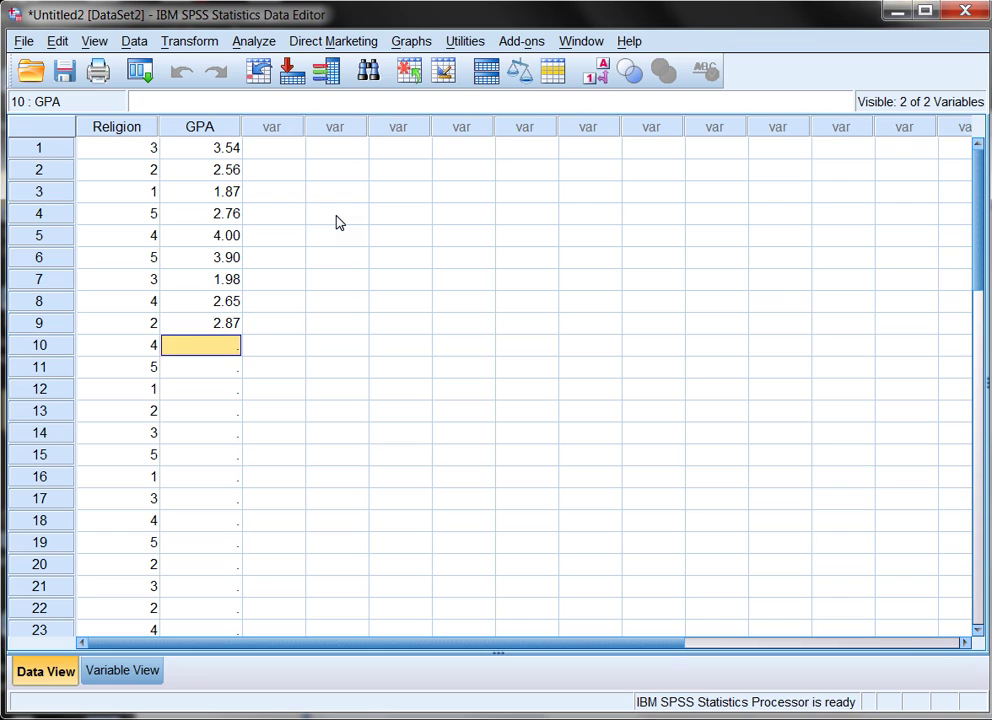
text(2.11)
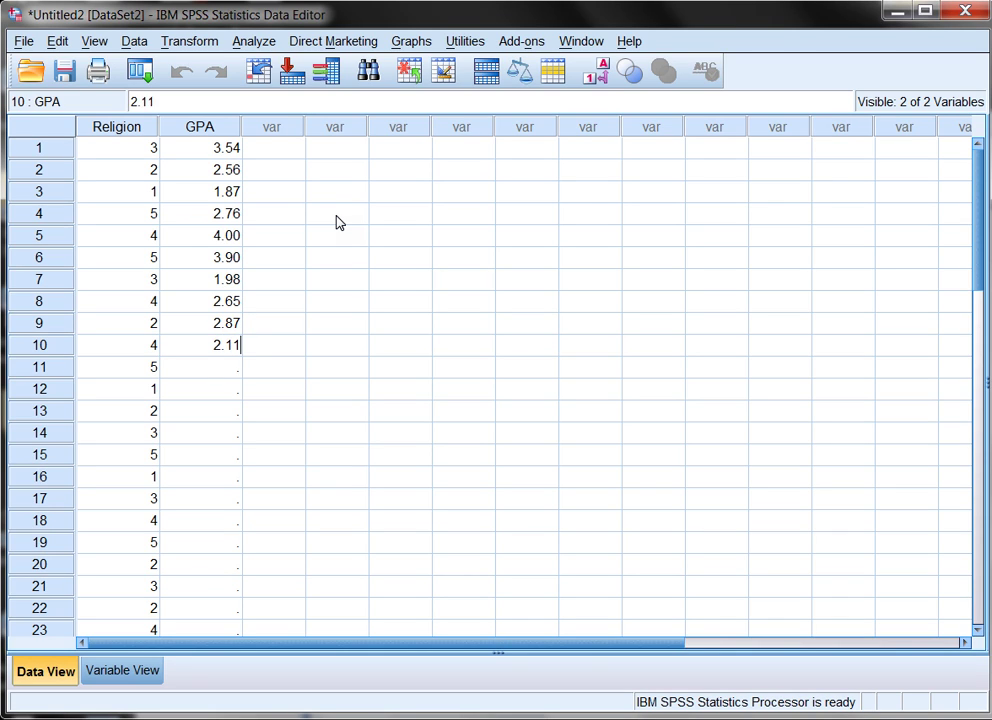
key(Return)
text(3.67)
key(Return)
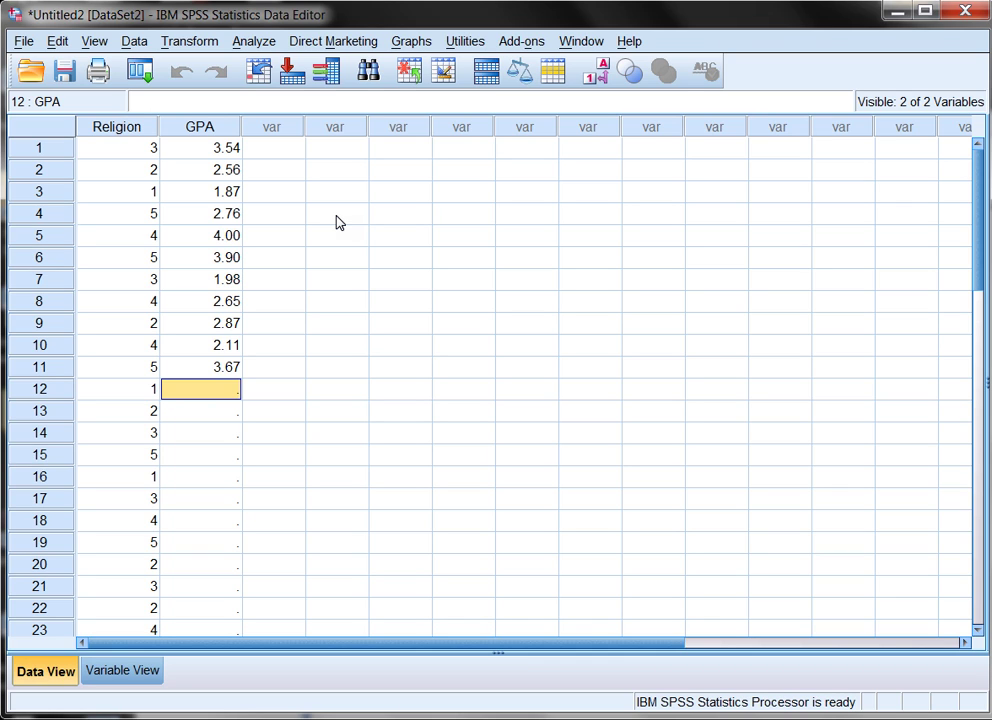
click(140, 669)
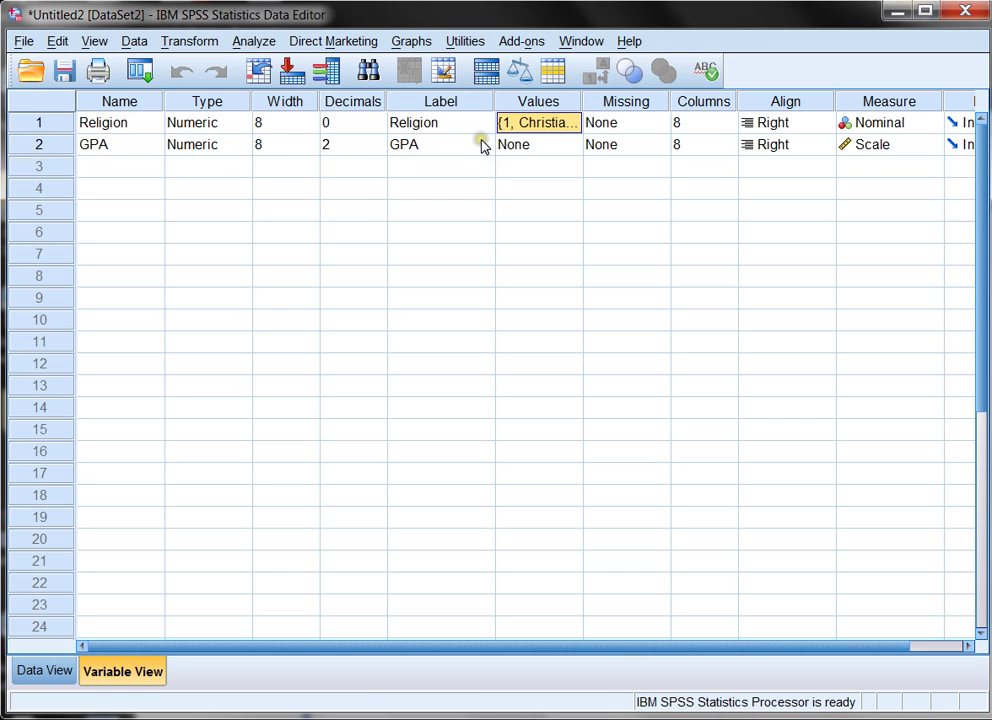
click(580, 122)
click(576, 122)
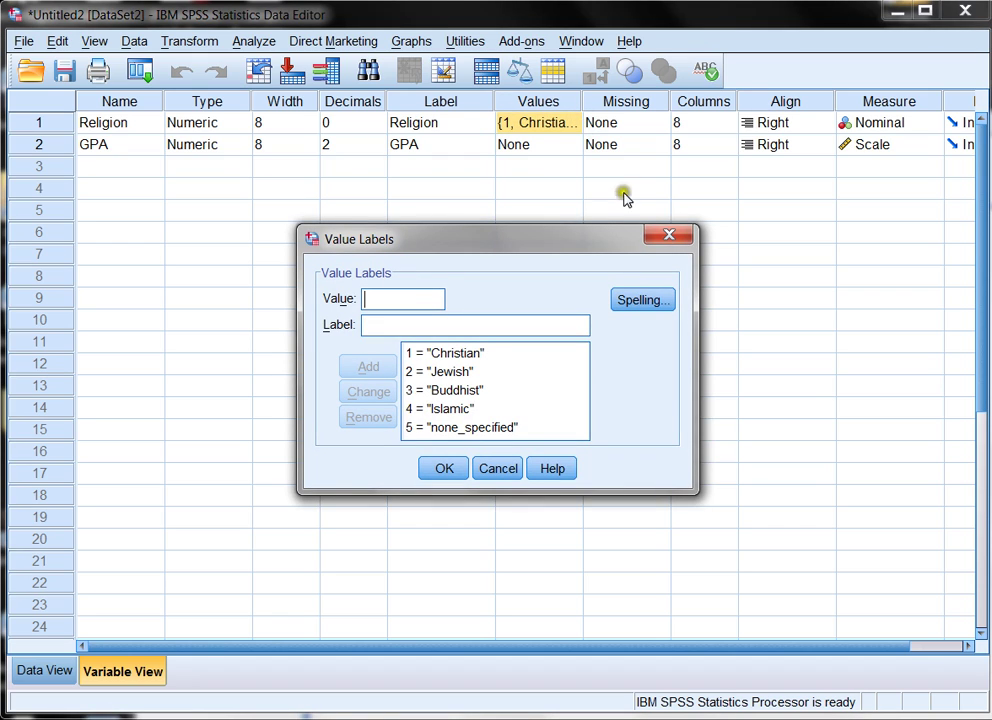
click(669, 237)
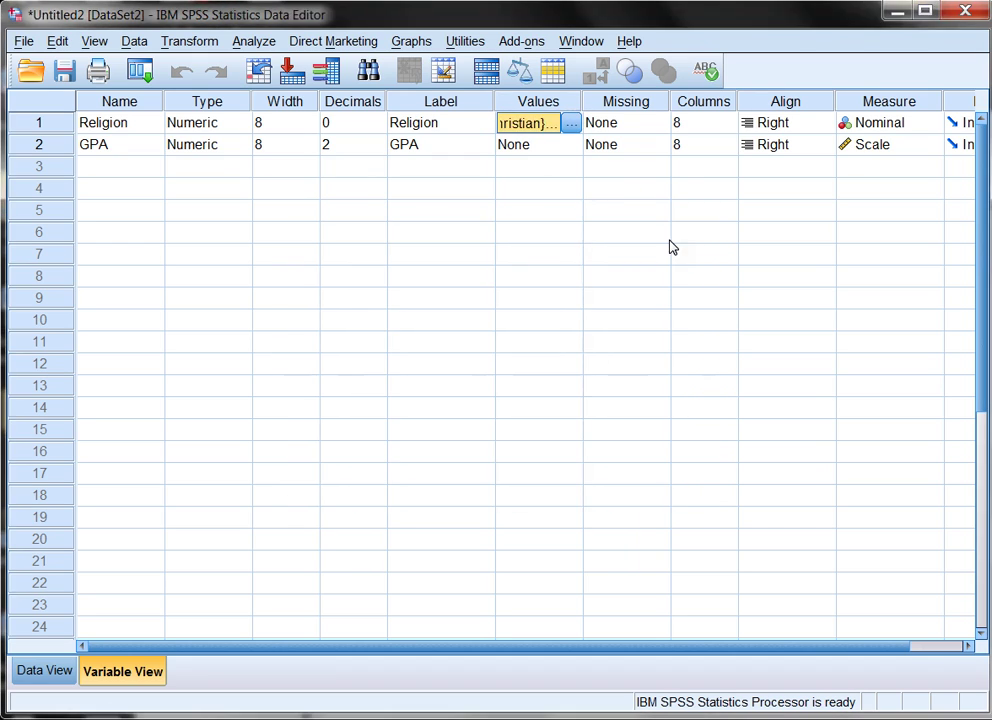
click(44, 671)
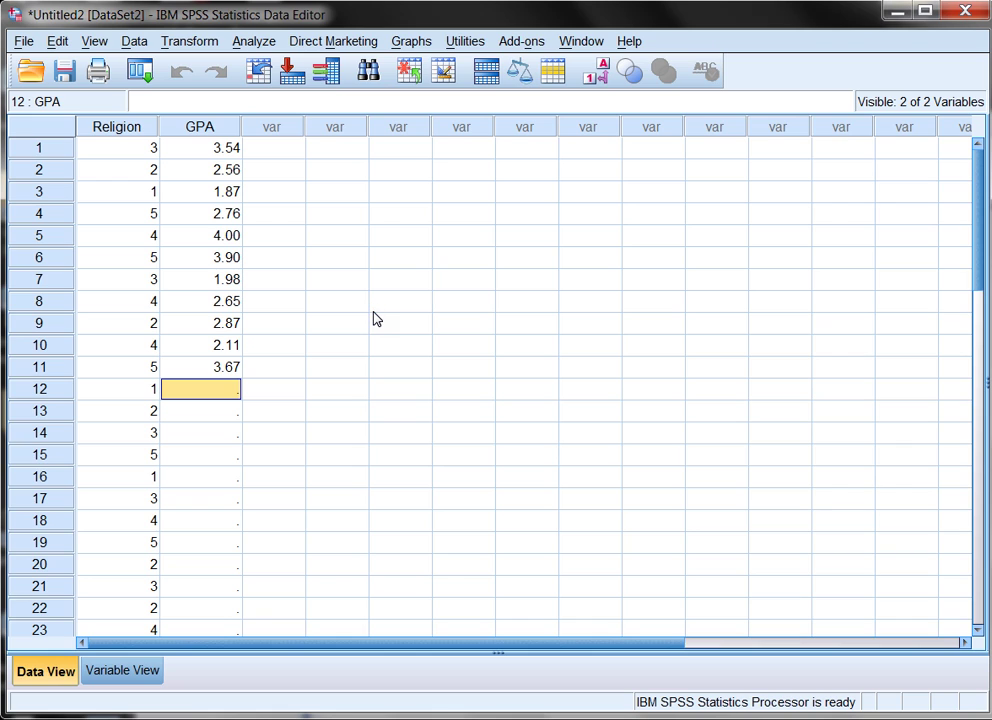
Open the Frequencies dialog via Analyze > Descriptive Statistics > Frequencies
click(251, 45)
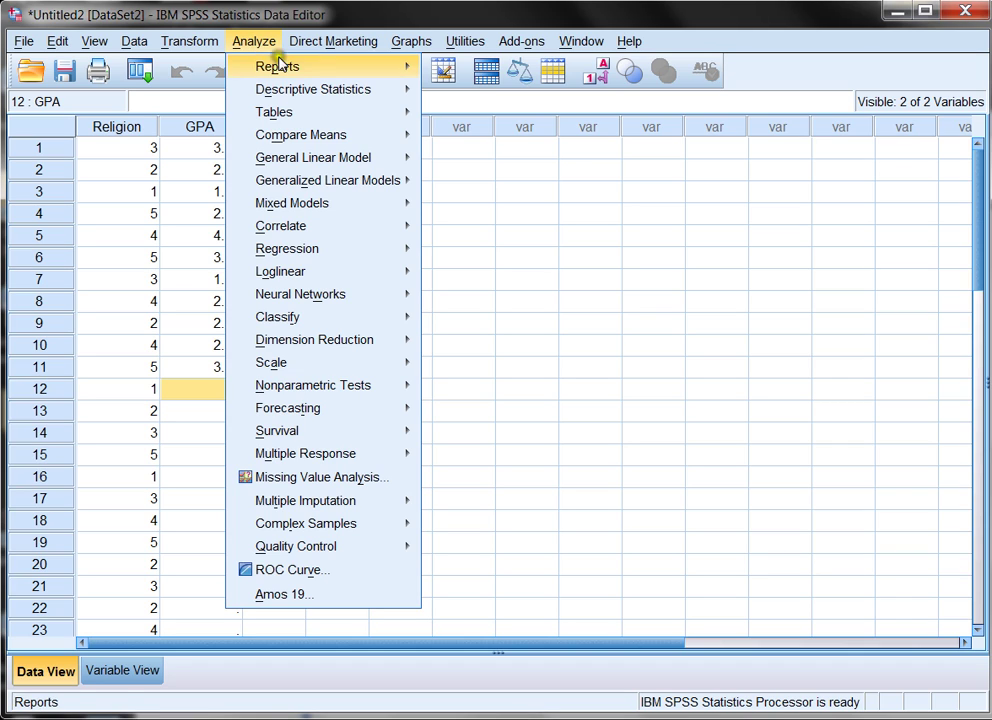
mouse_move(340, 90)
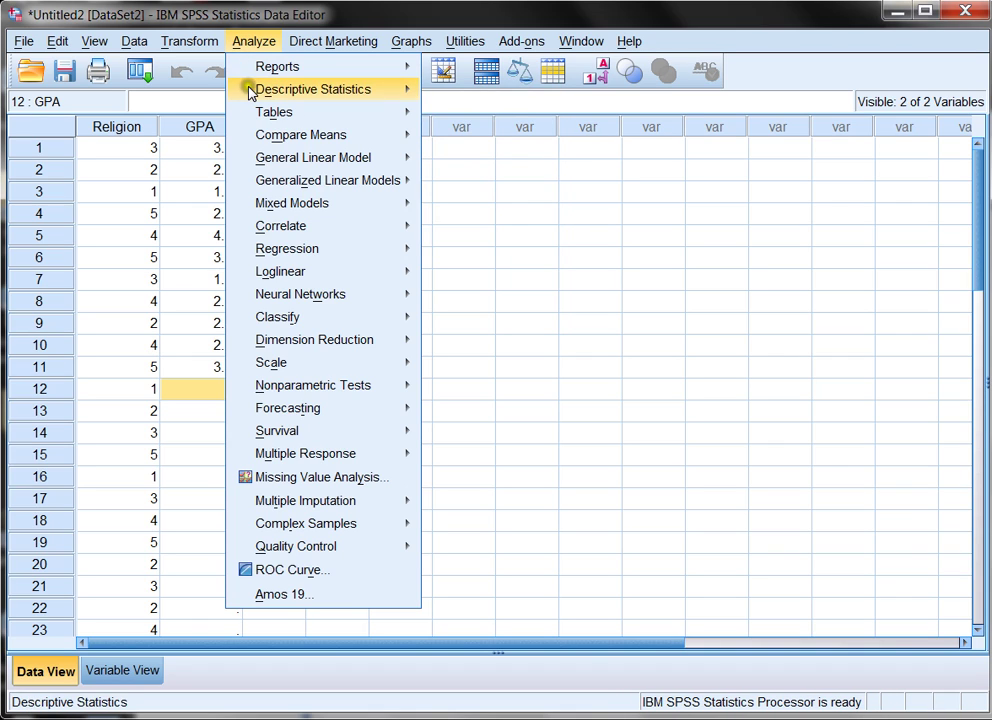
mouse_move(251, 93)
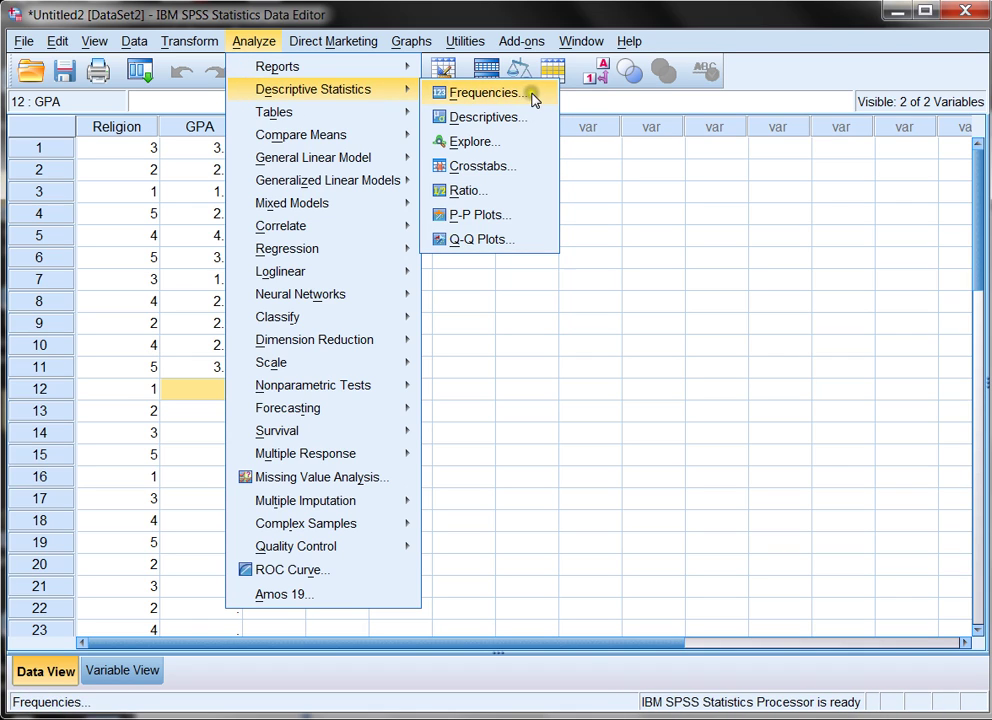
click(487, 93)
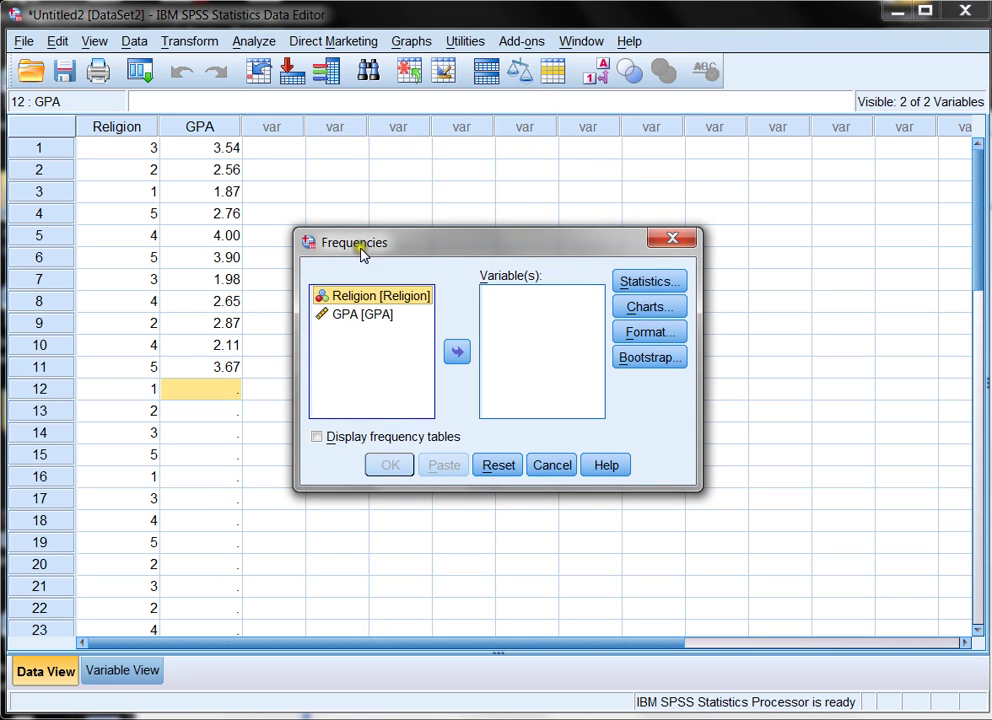
Move Religion into the Frequencies Variable(s) list
click(457, 245)
click(458, 353)
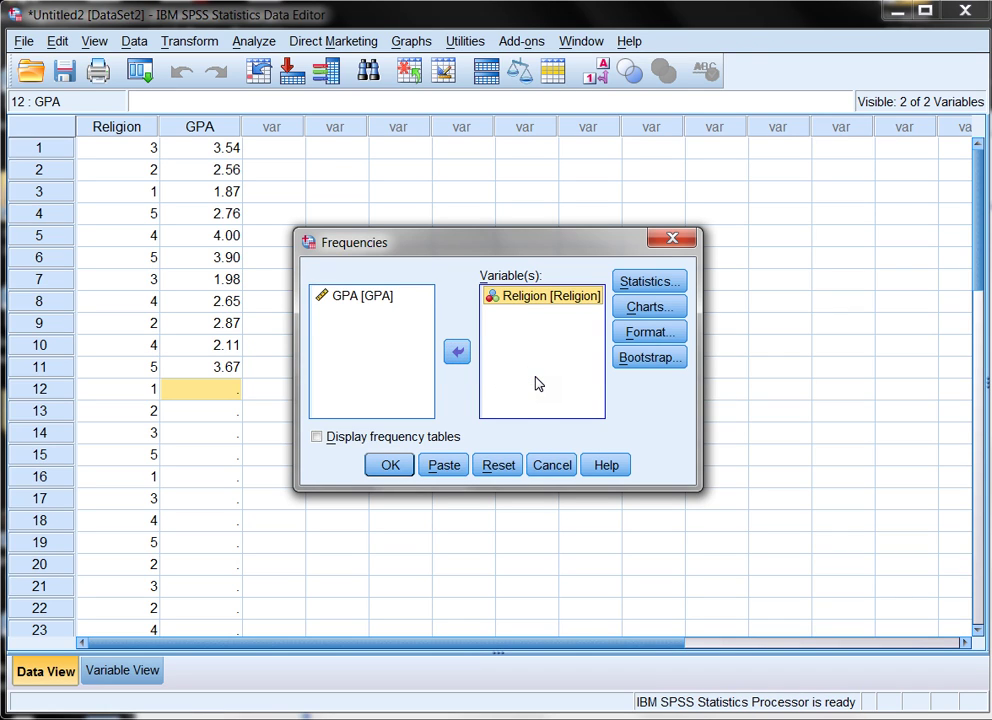
Set the Religion statistics to Mode only, unchecking Mean and Median
click(667, 284)
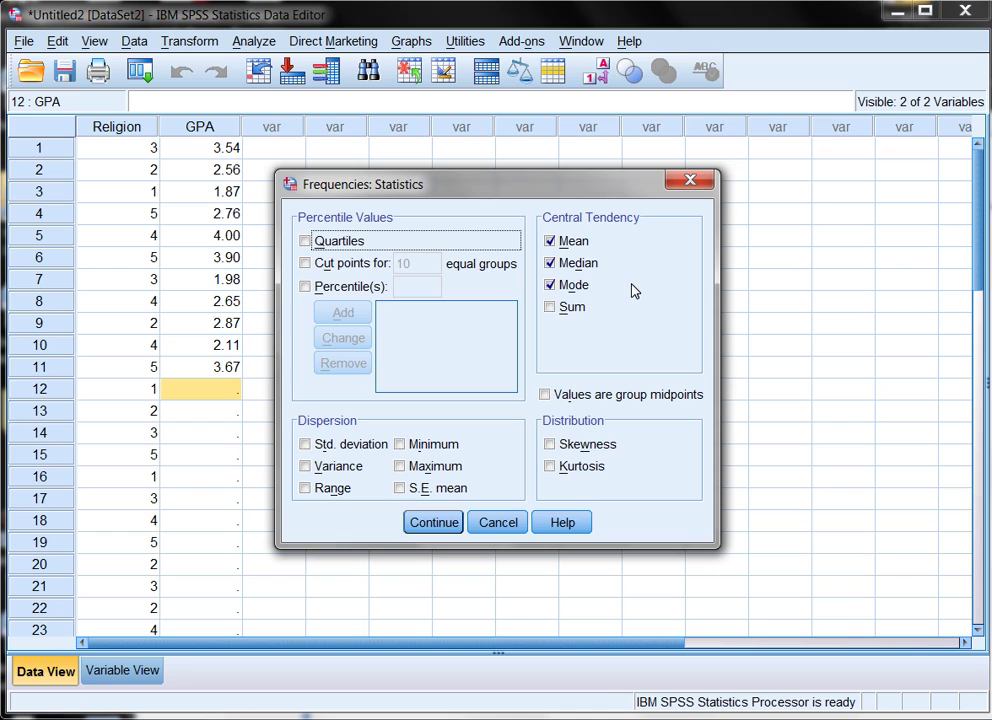
click(551, 243)
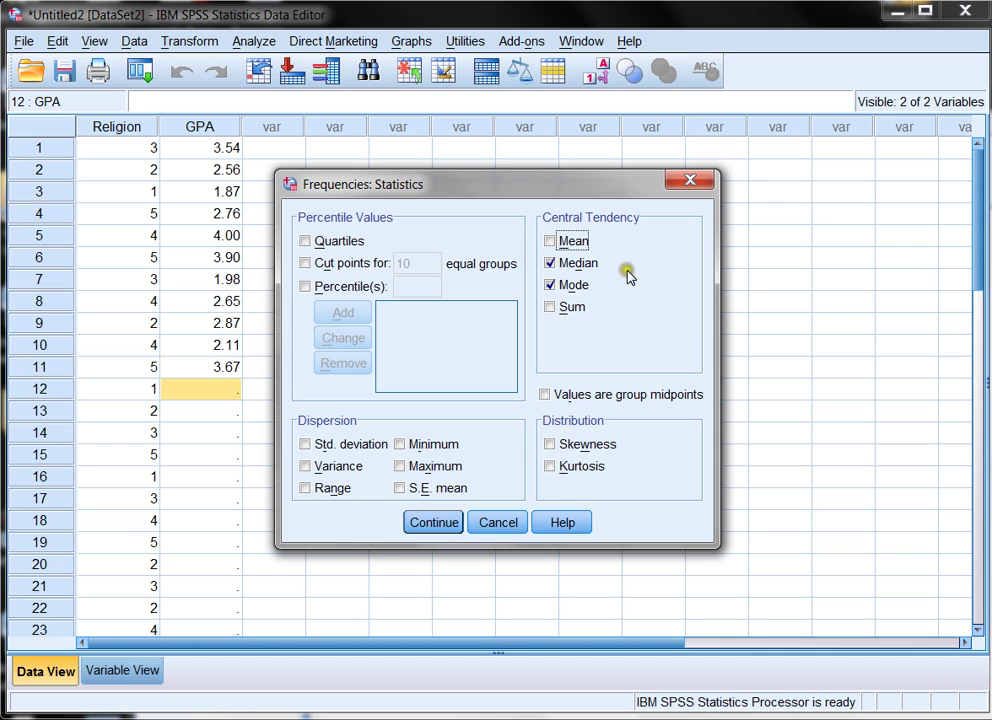
click(550, 264)
click(441, 523)
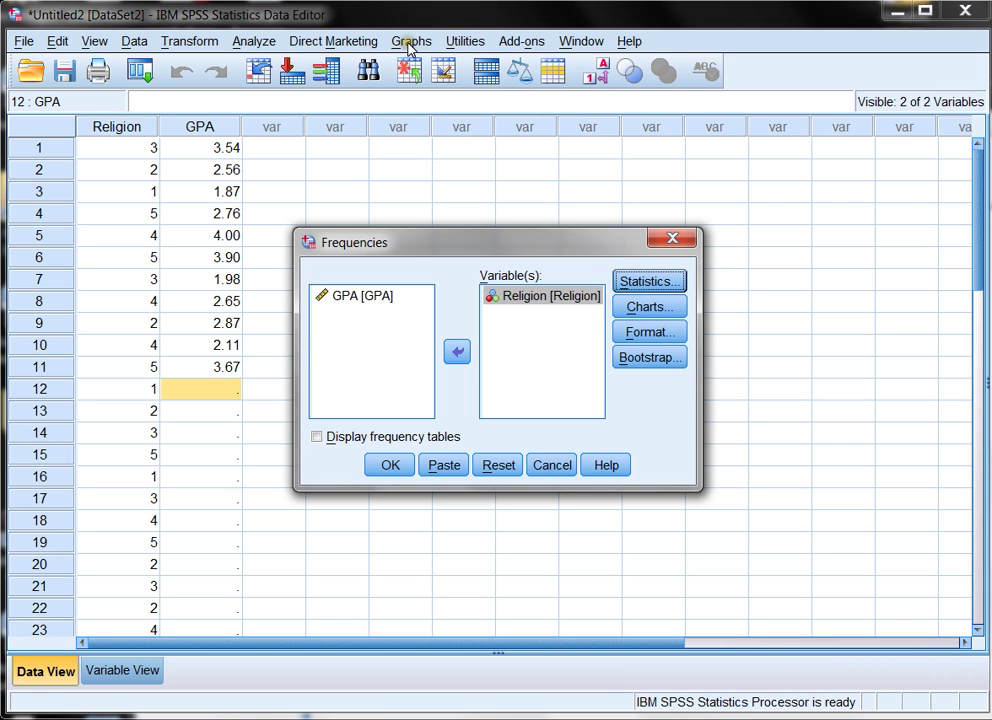
Choose a bar chart, run the Religion Frequencies, and maximize the output Viewer
mouse_move(382, 17)
mouse_down()
mouse_move(378, 46)
mouse_move(404, 36)
mouse_move(400, 18)
mouse_move(400, 26)
mouse_up()
click(649, 307)
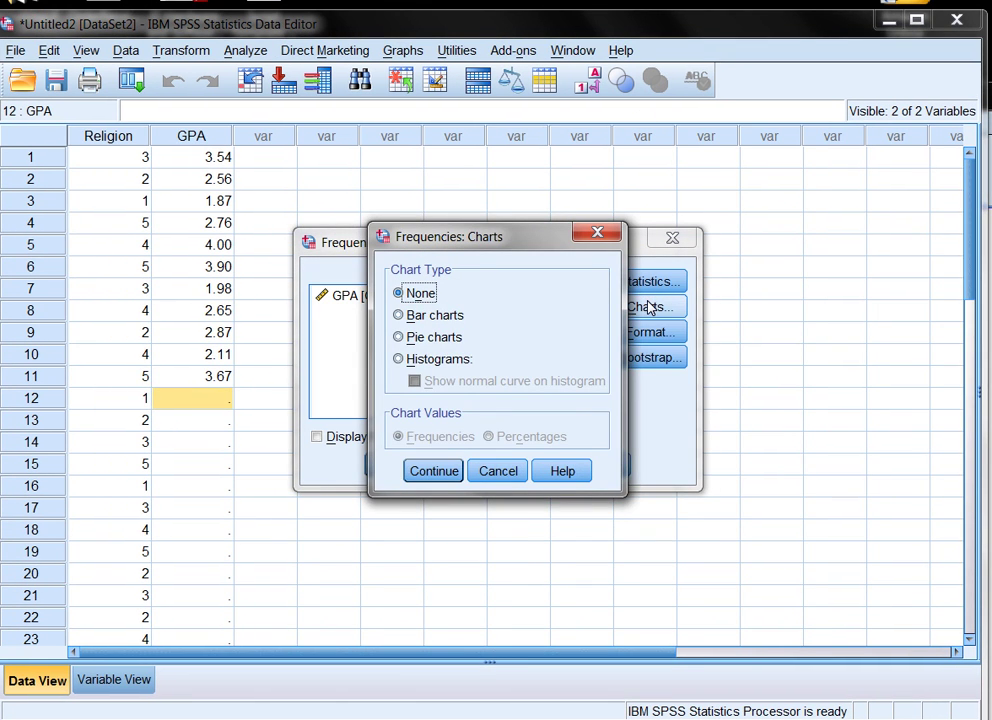
click(399, 315)
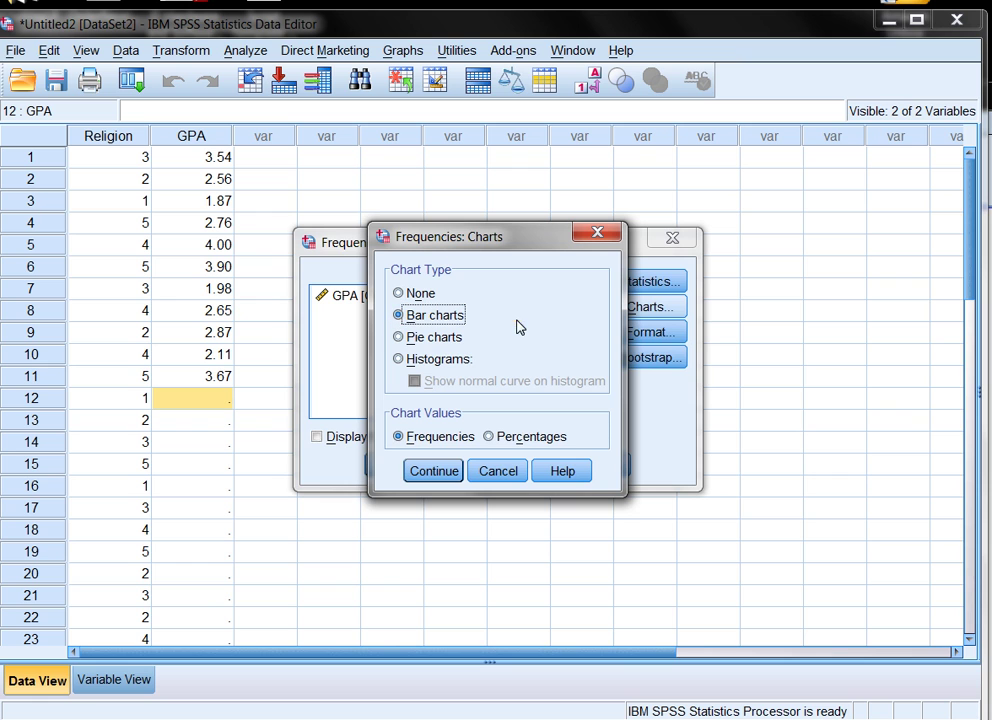
click(440, 470)
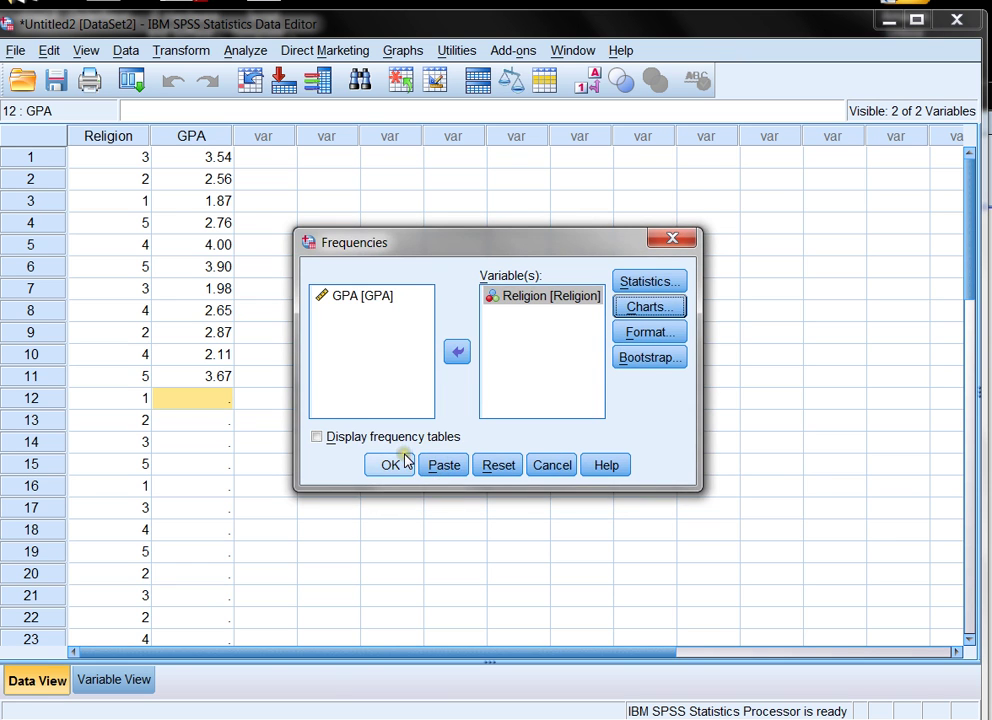
click(403, 475)
drag(607, 101, 480, 18)
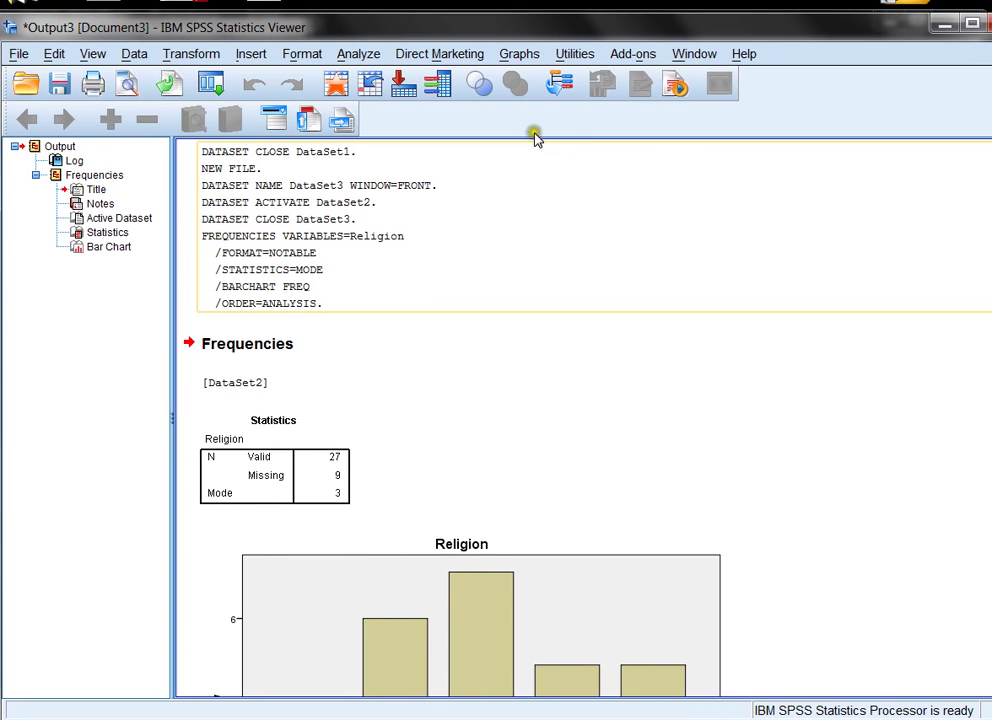
scroll(715, 283, down, 3)
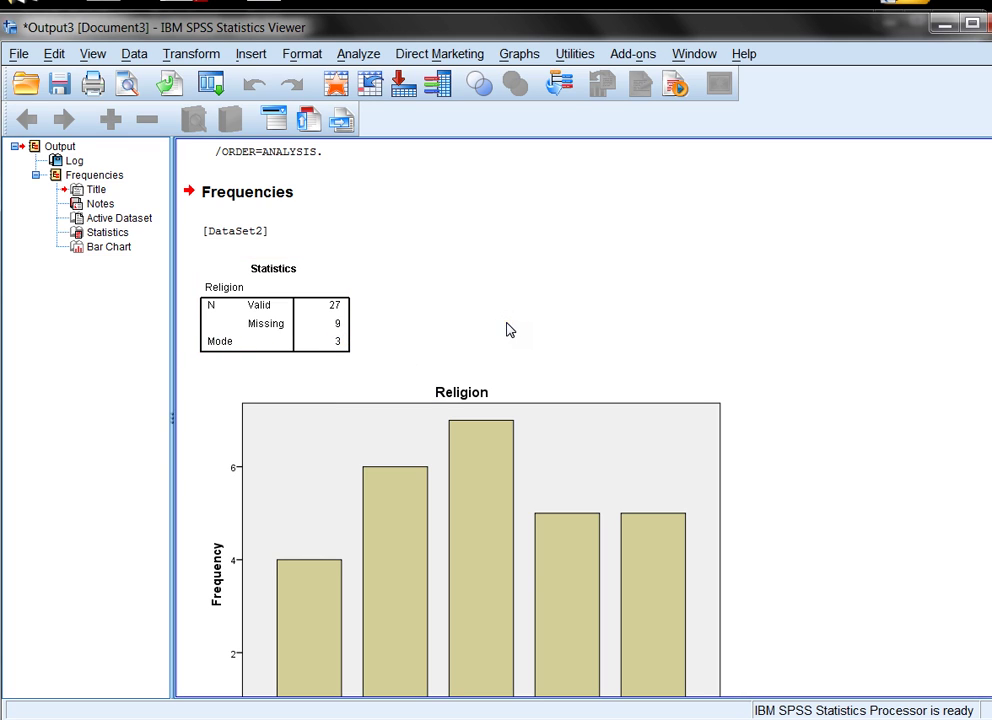
scroll(667, 301, down, 3)
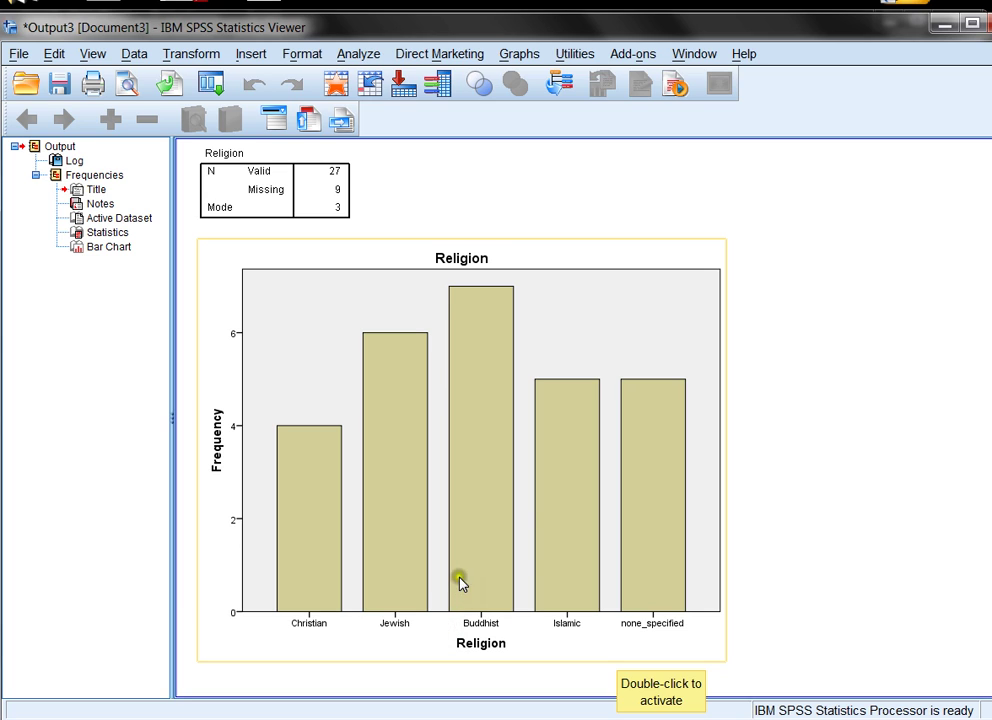
click(221, 210)
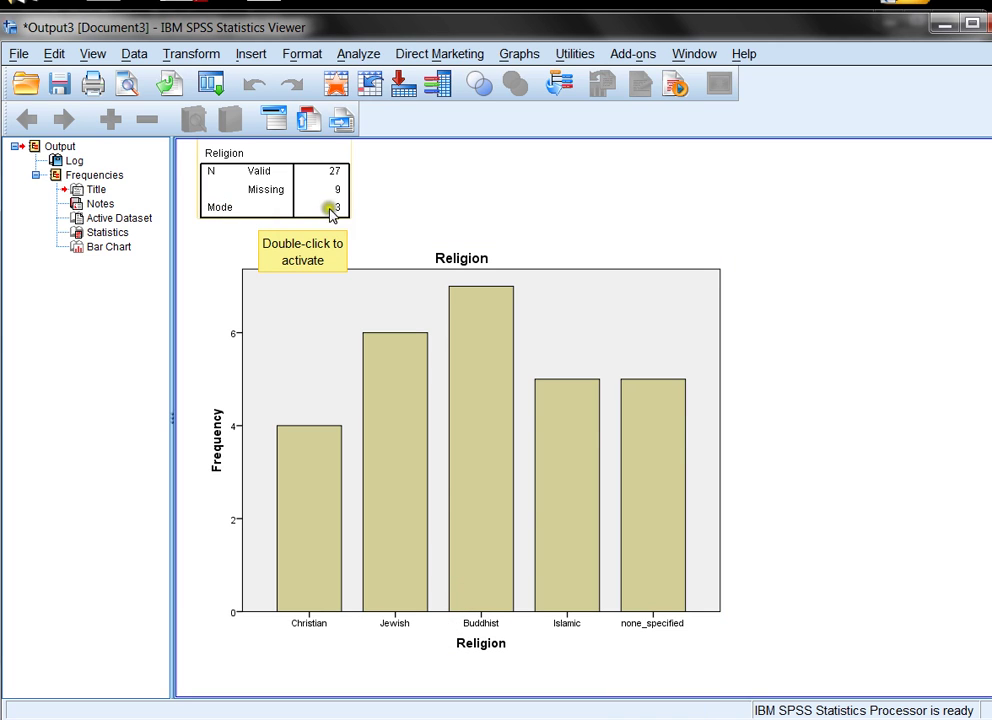
click(795, 279)
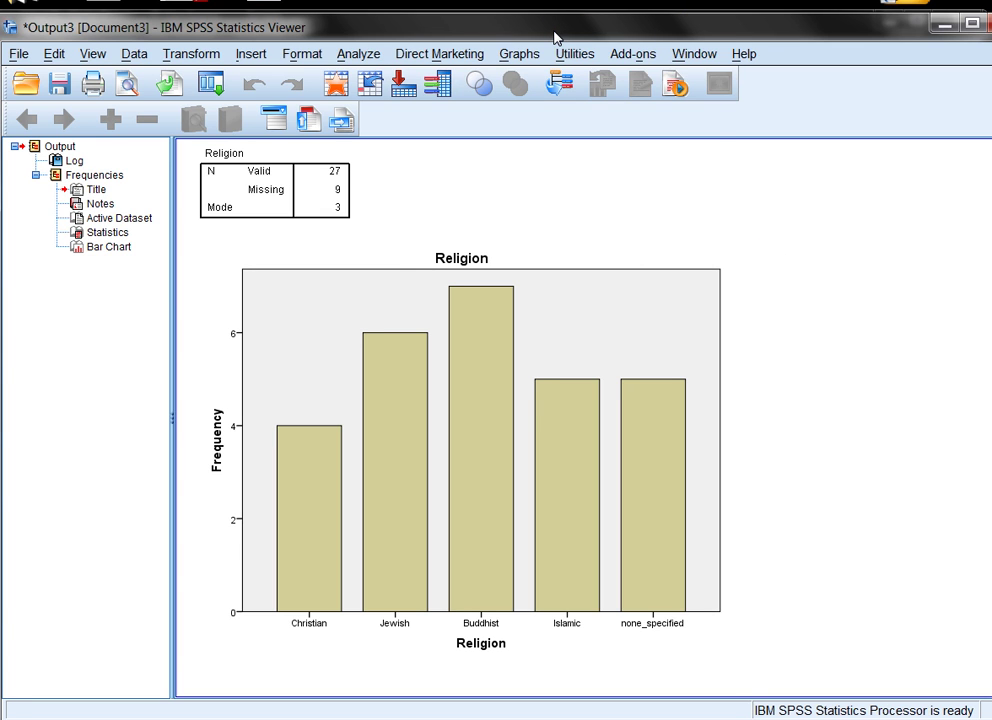
drag(555, 38, 582, 53)
From the Data Editor, open Analyze > Descriptive Statistics > Frequencies
click(500, 18)
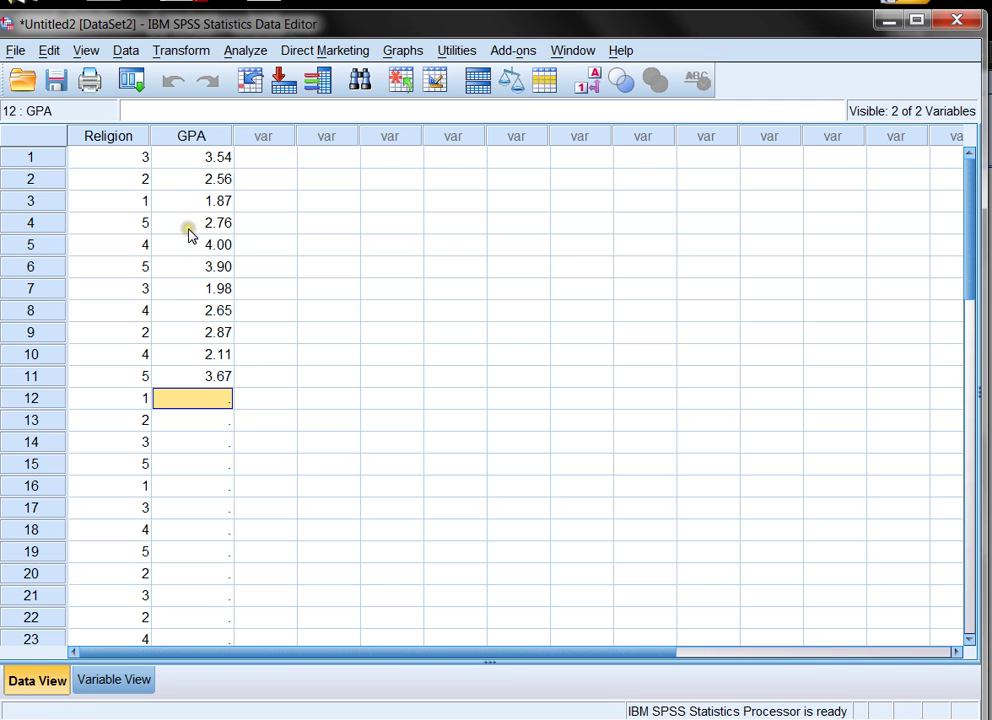
click(248, 50)
mouse_move(276, 103)
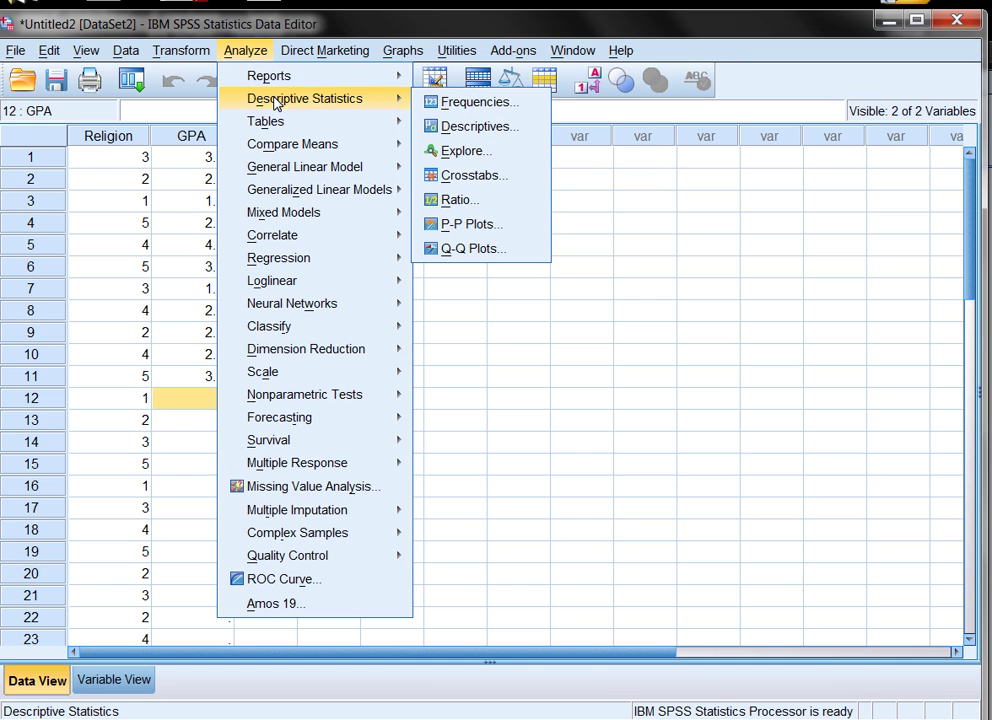
click(514, 104)
Replace Religion with GPA in the Variable(s) list
click(530, 306)
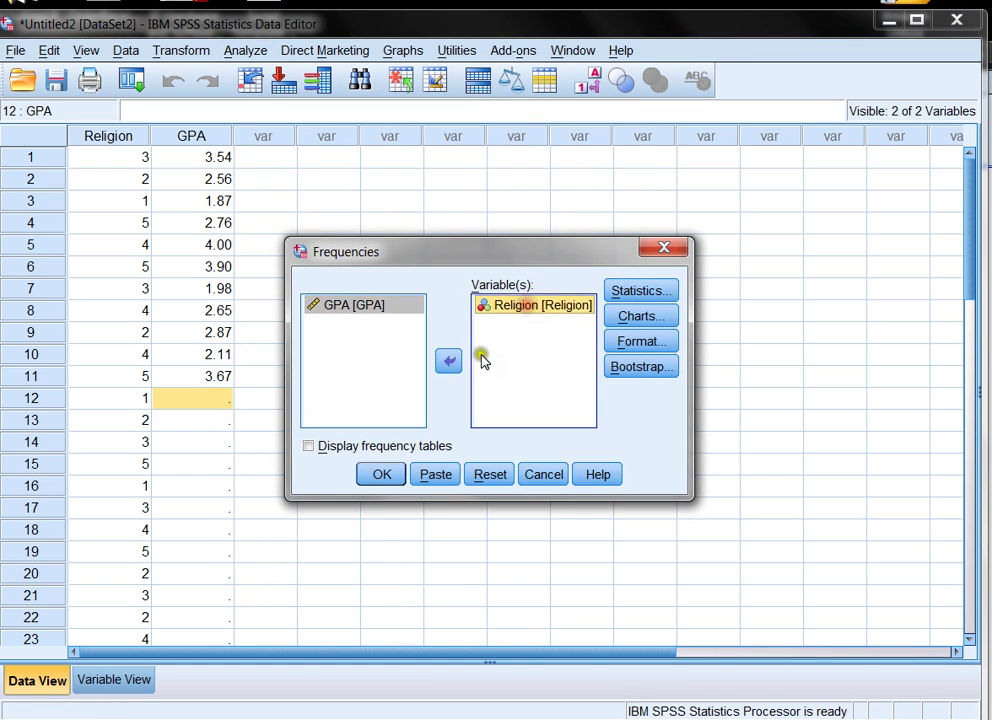
click(449, 361)
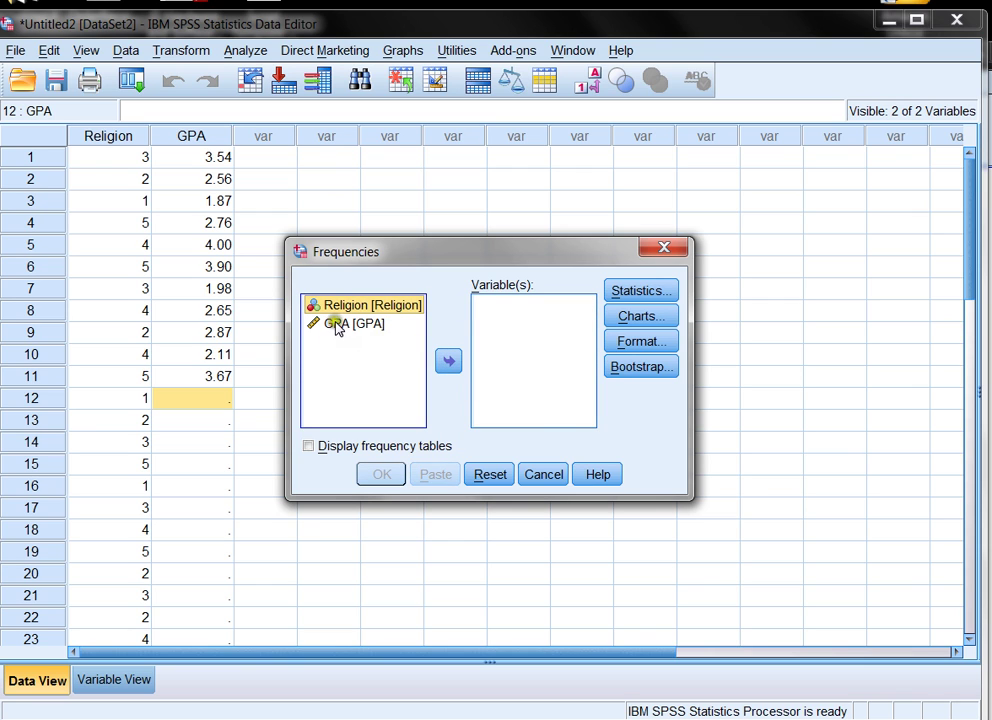
click(341, 323)
click(447, 361)
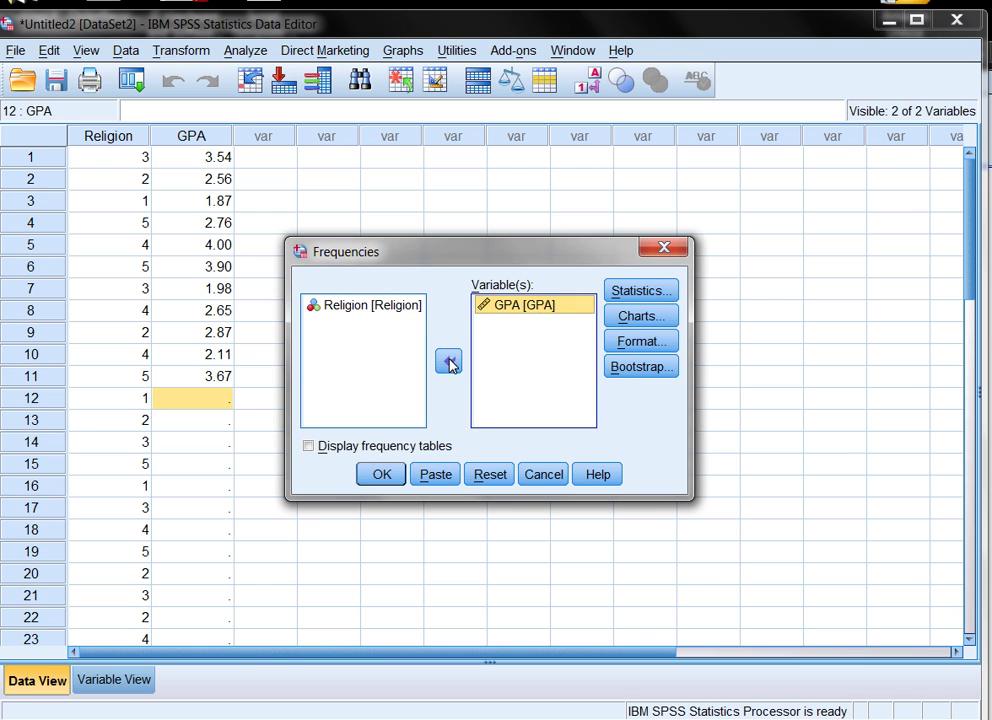
click(645, 290)
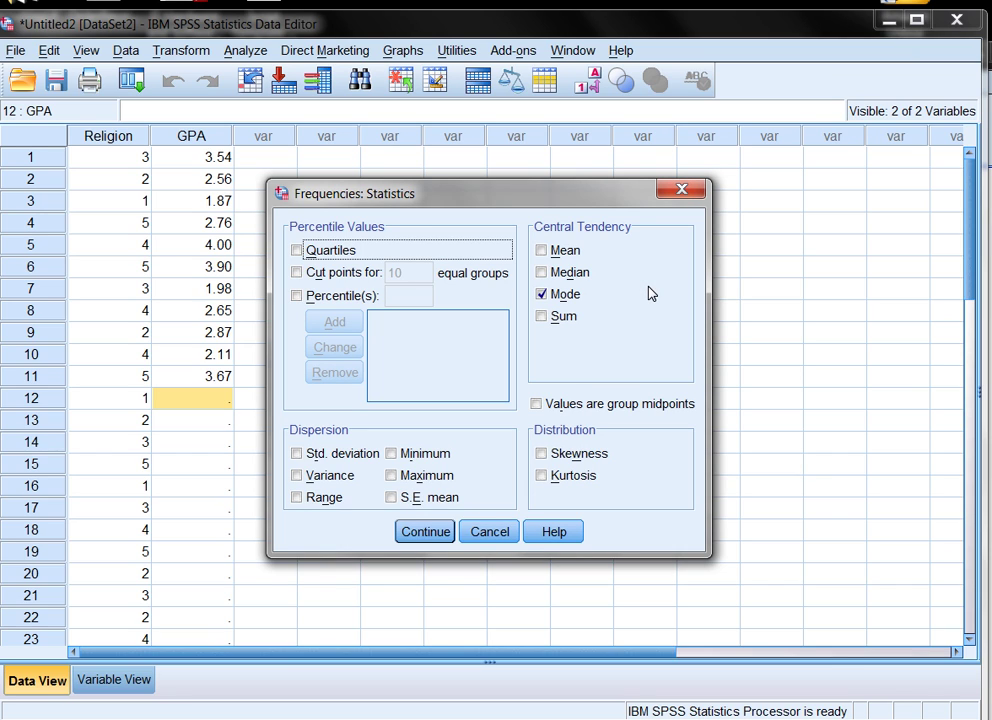
Request Mean, Median, Std. deviation and Variance for GPA, with Mode unchecked
click(543, 251)
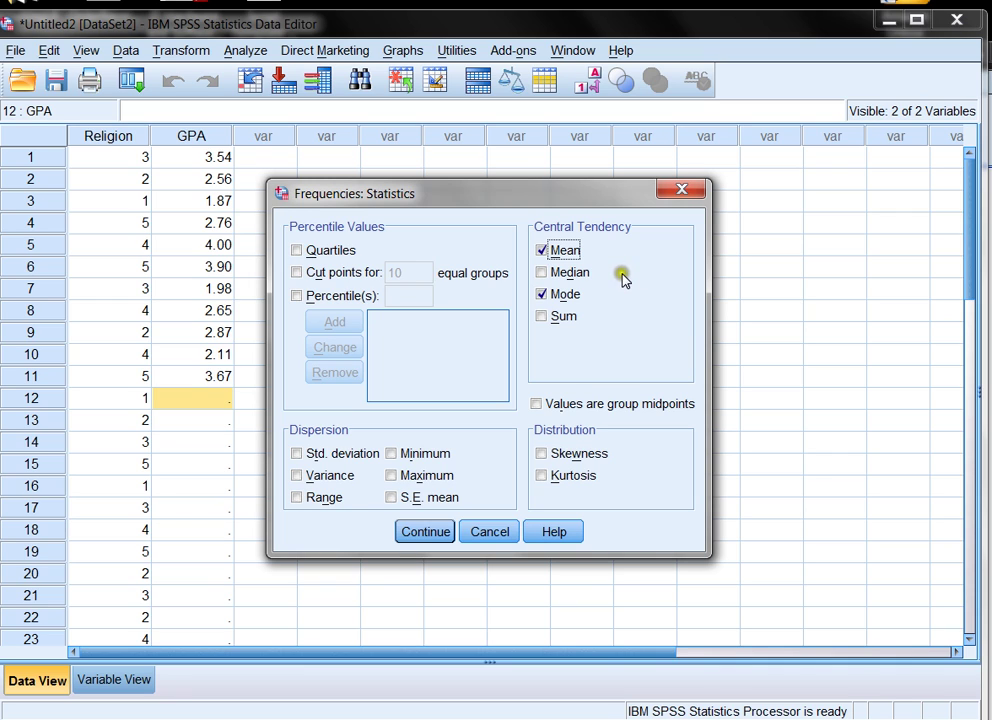
click(542, 272)
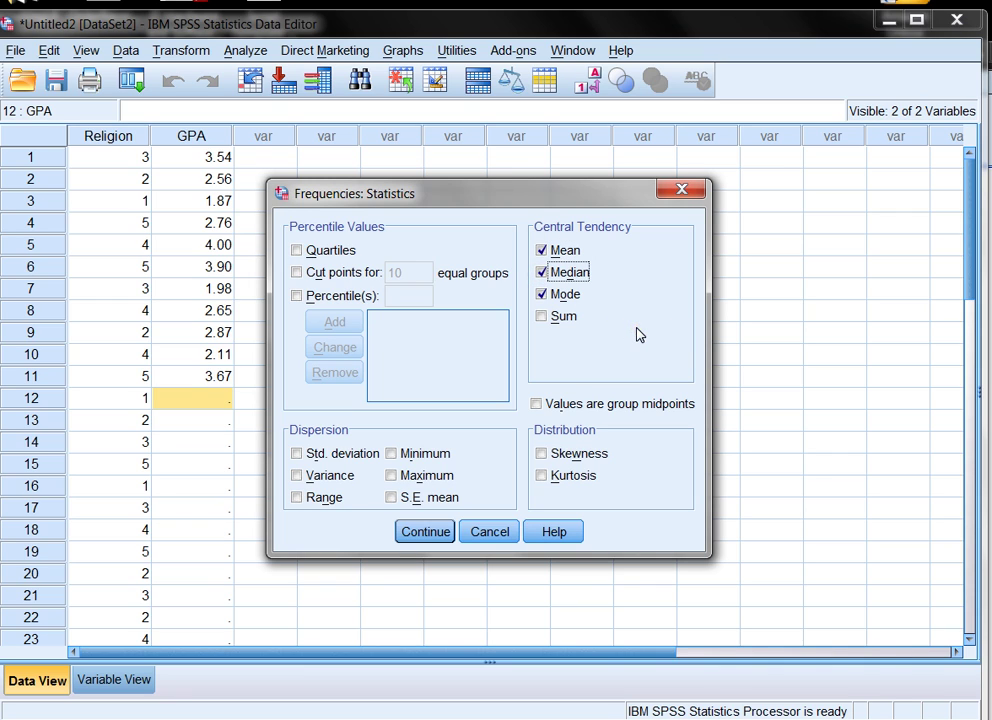
click(545, 297)
click(296, 453)
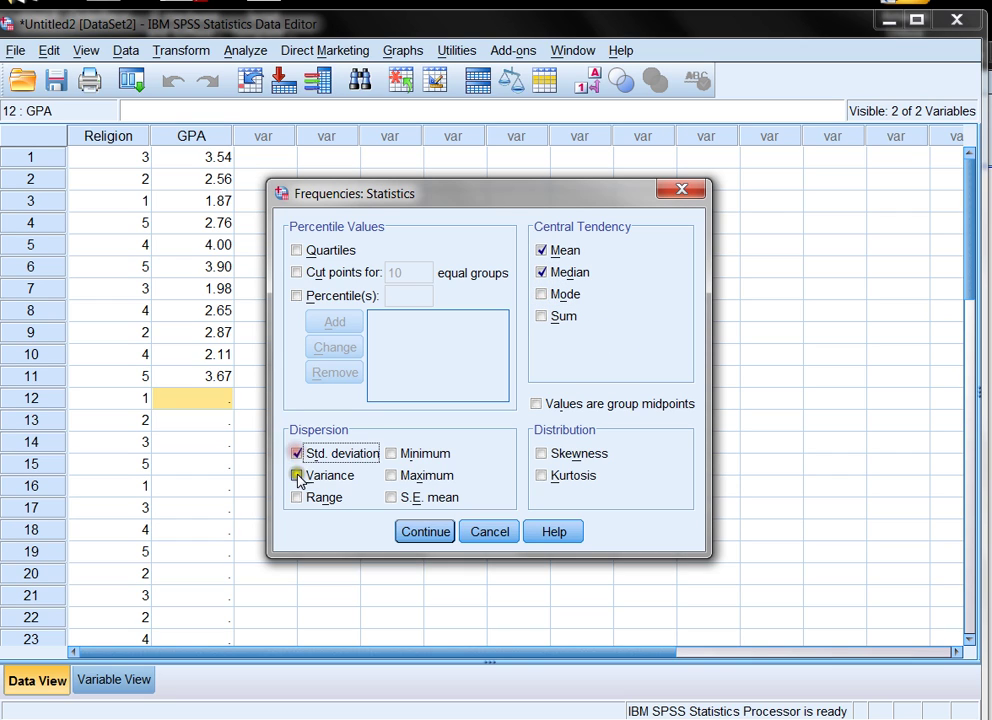
click(297, 477)
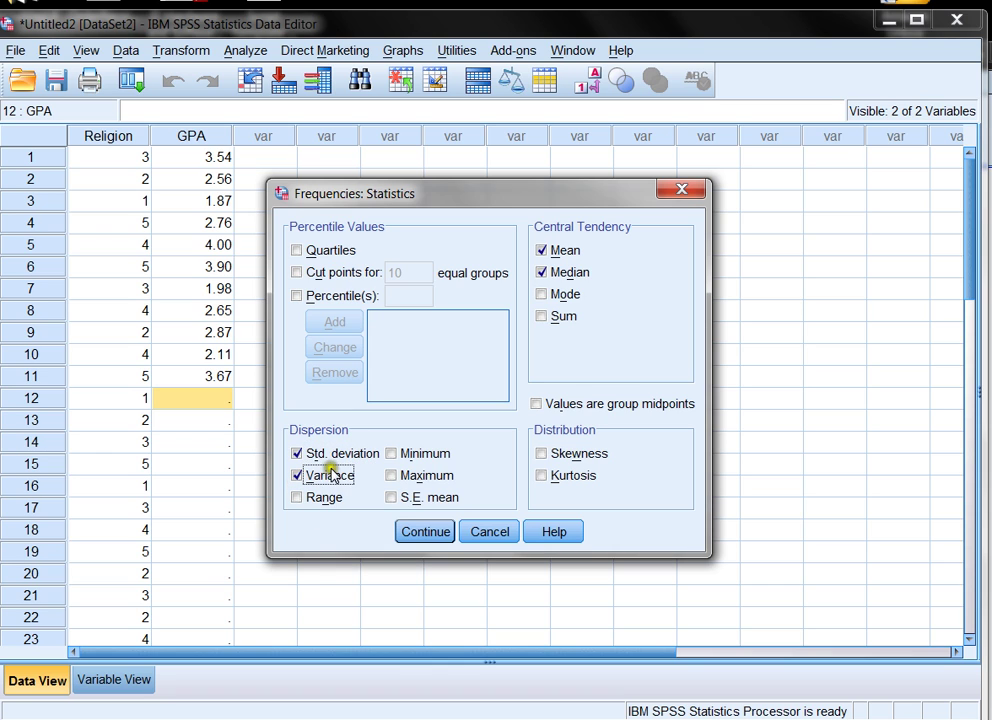
click(432, 531)
Choose Histograms with Show normal curve on histogram for GPA
click(662, 316)
click(390, 368)
click(406, 390)
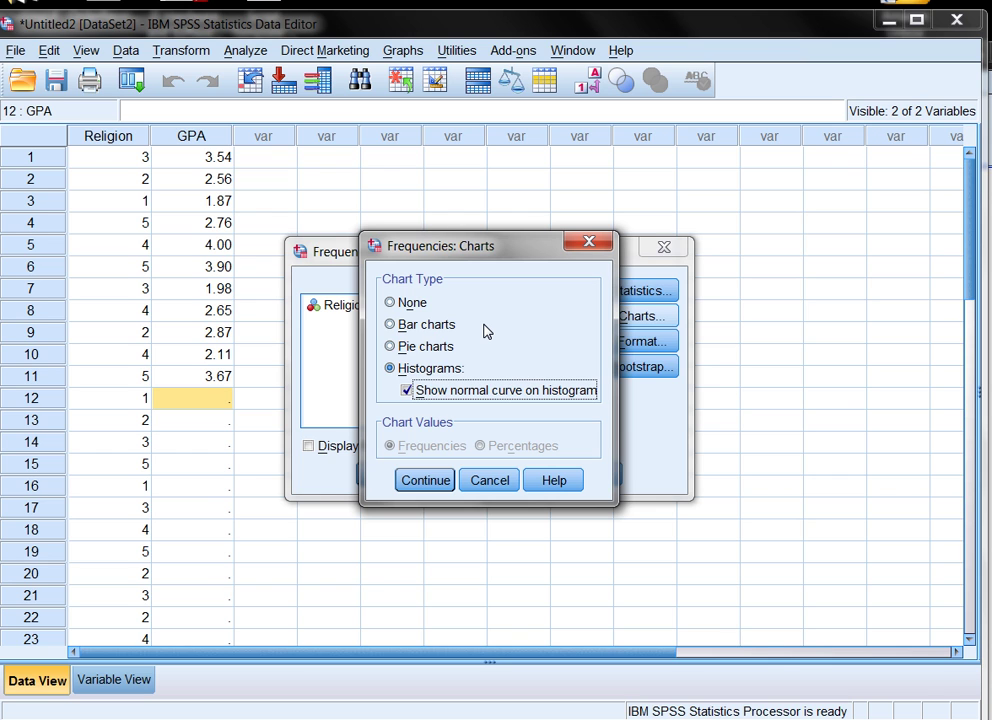
click(421, 478)
Run the GPA Frequencies and review the statistics table and normal-curve histogram
click(364, 476)
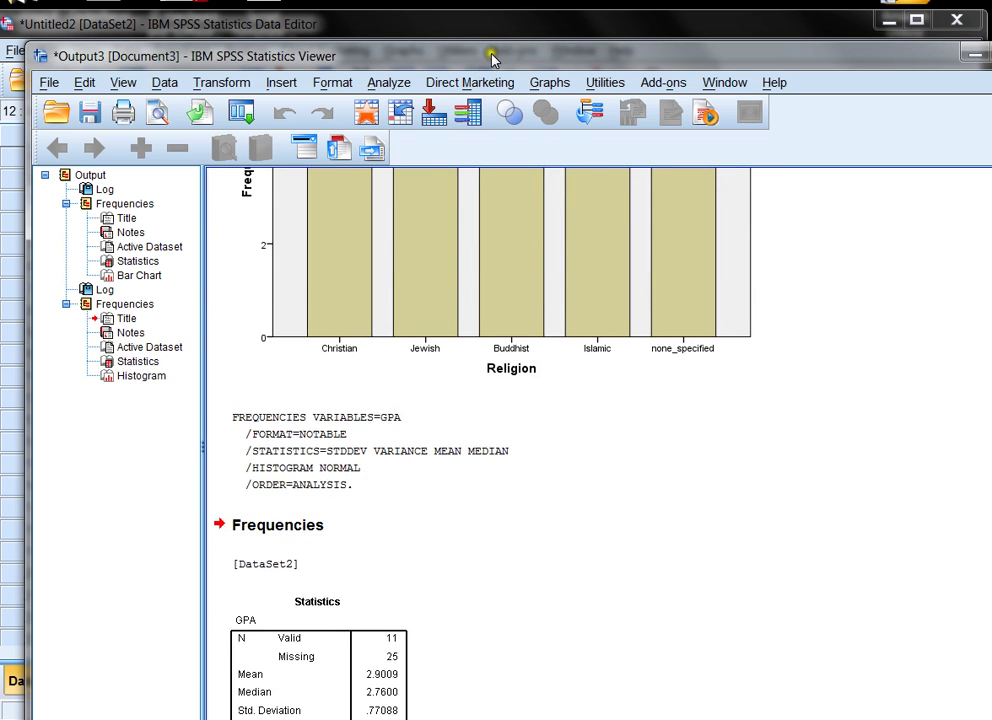
scroll(567, 421, down, 8)
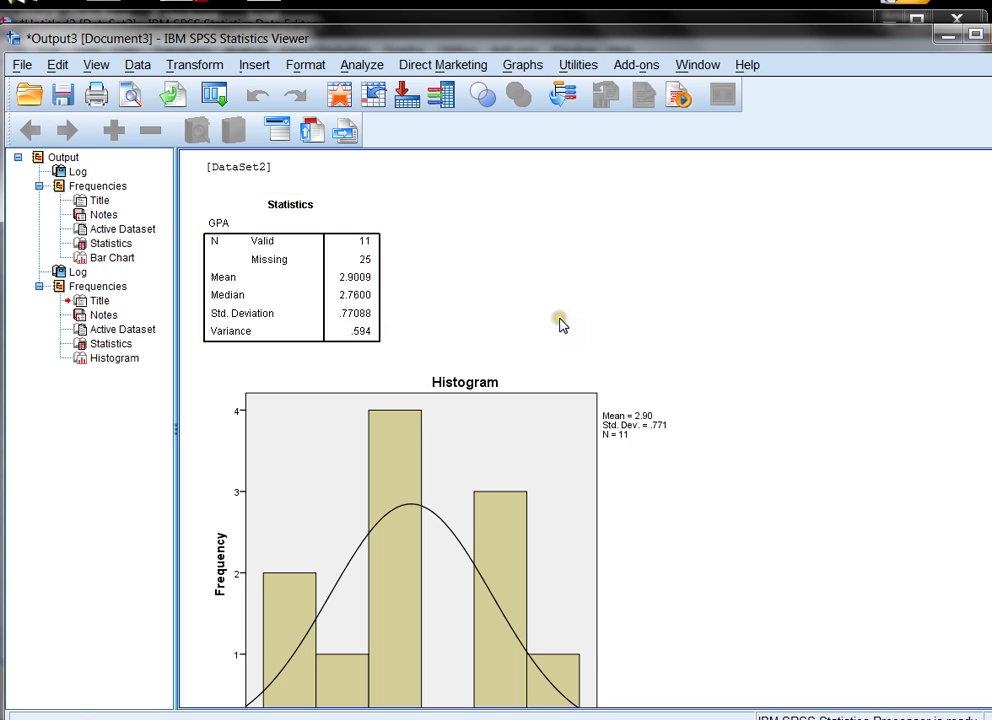
scroll(561, 323, down, 3)
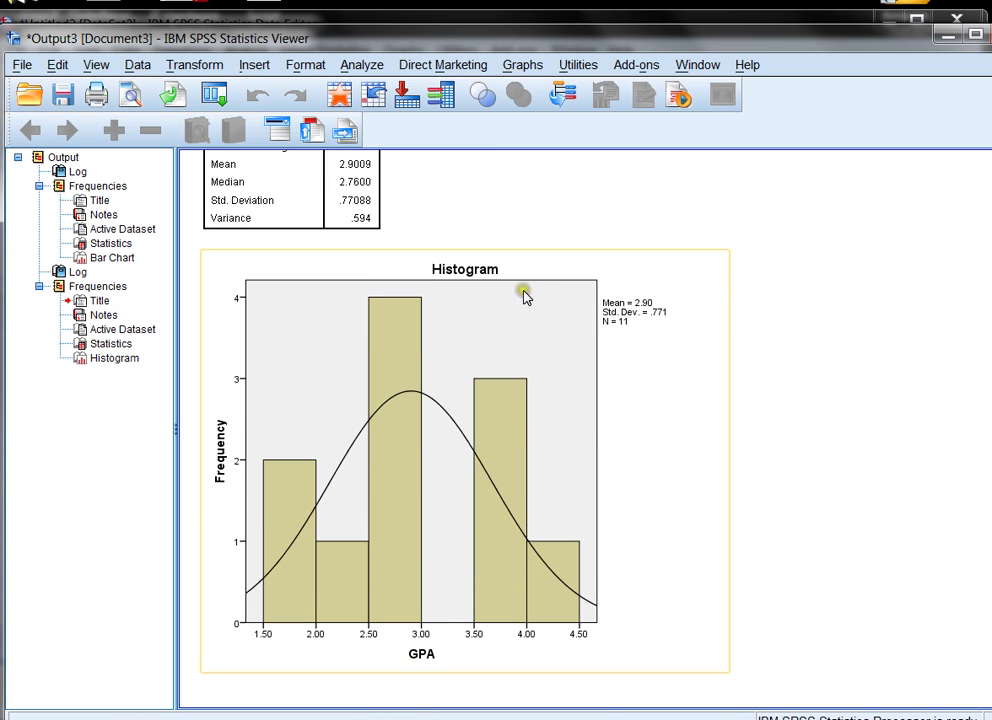
scroll(525, 294, up, 2)
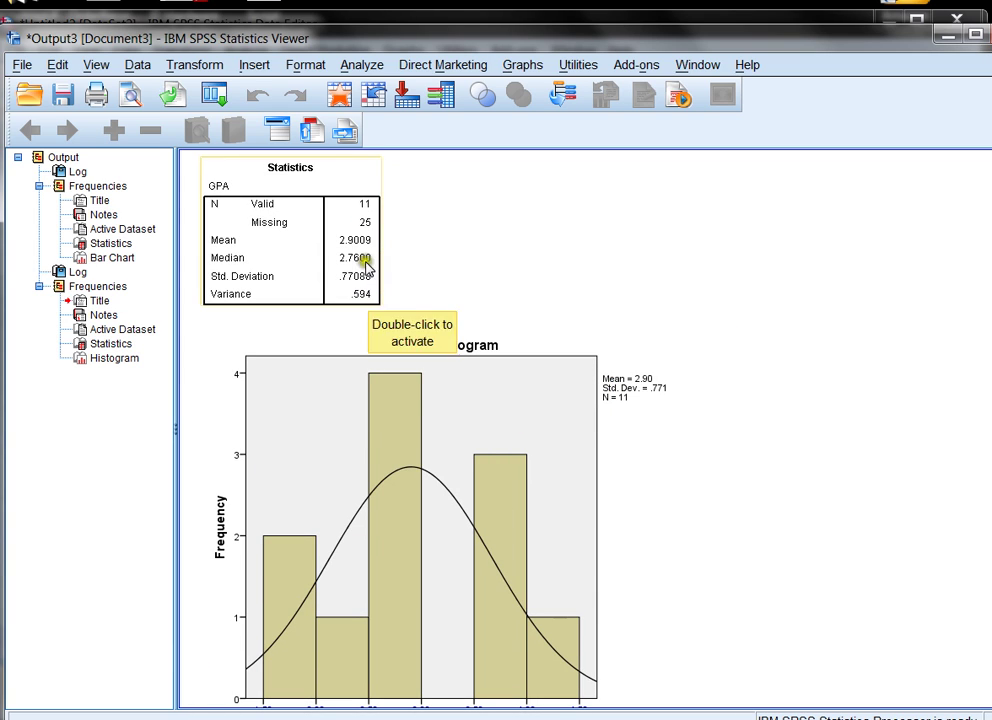
scroll(388, 578, down, 2)
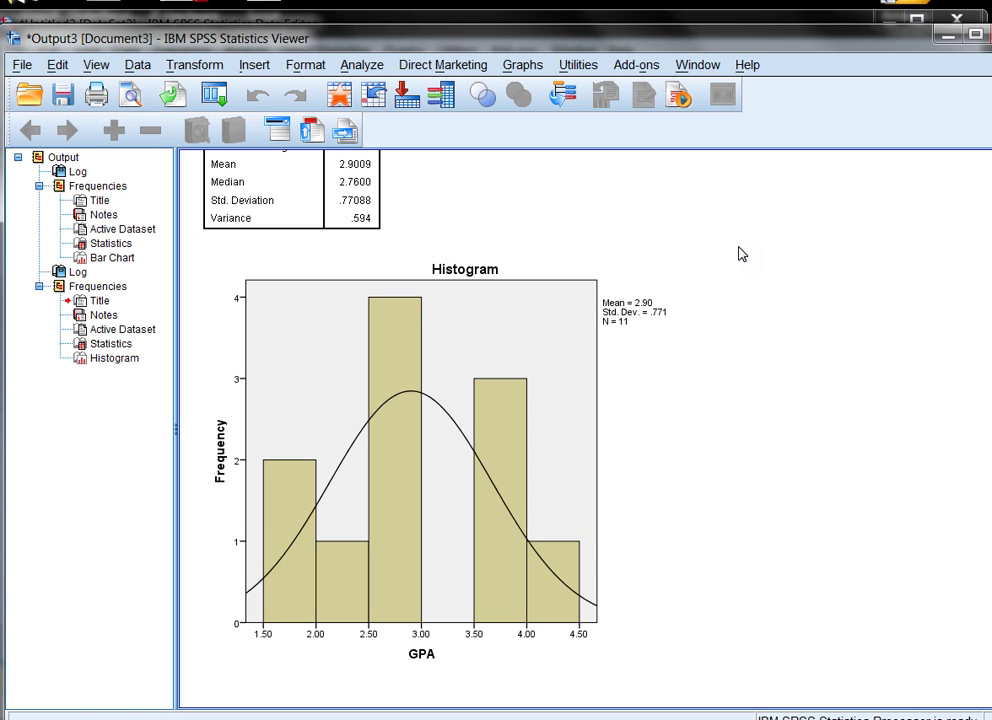
Bring the Untitled2 data editor forward, check Variable View, then return to the Religion and GPA data grid
click(393, 22)
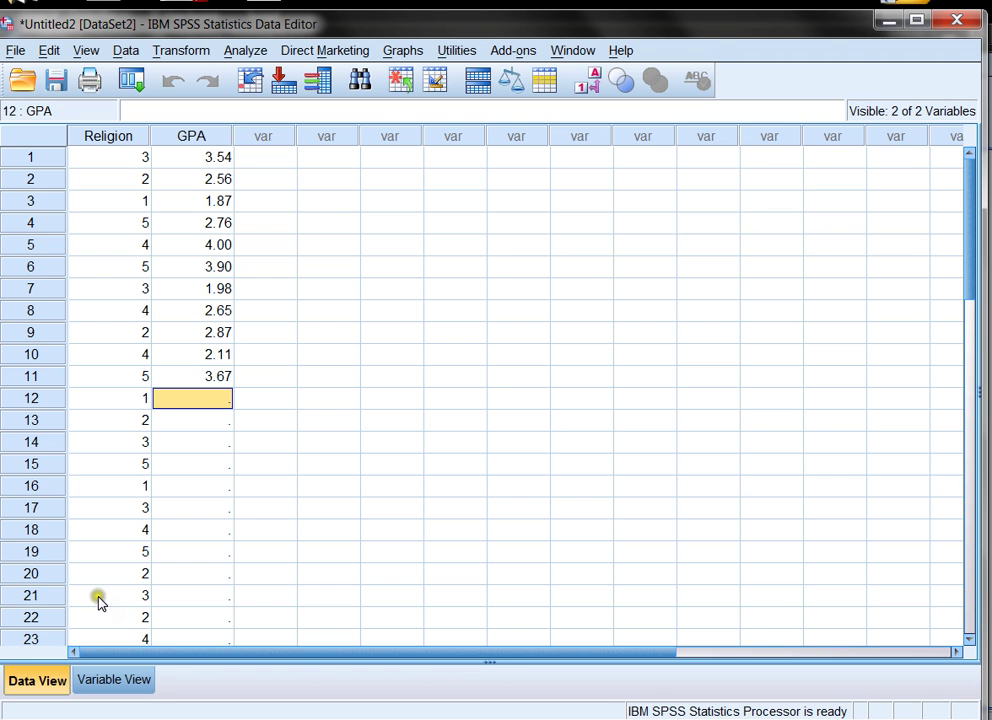
click(114, 680)
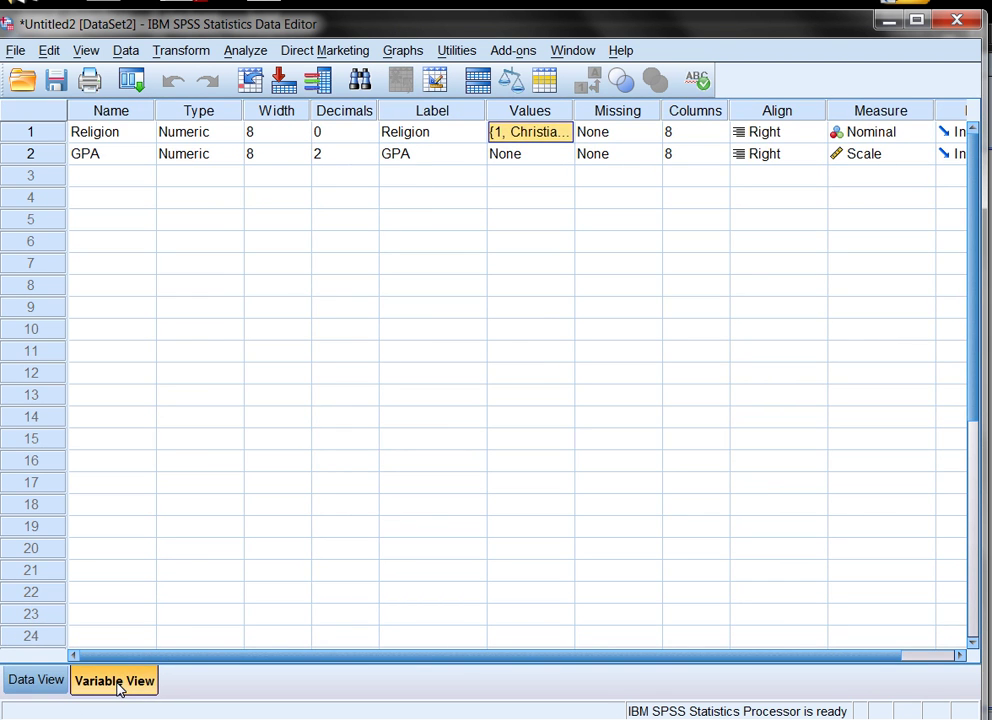
click(22, 682)
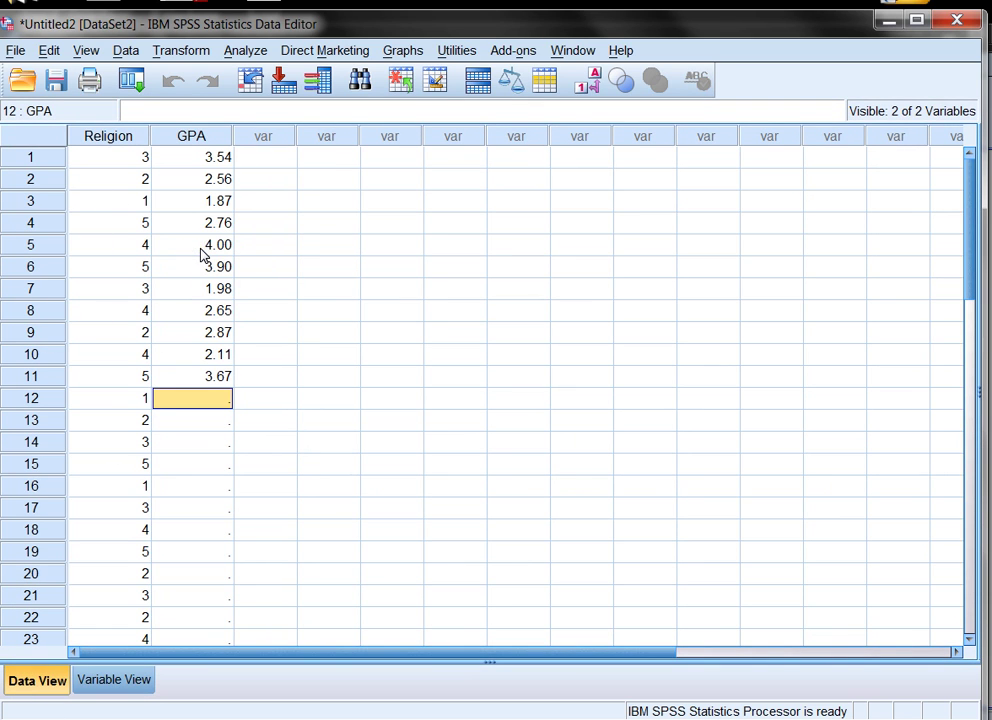